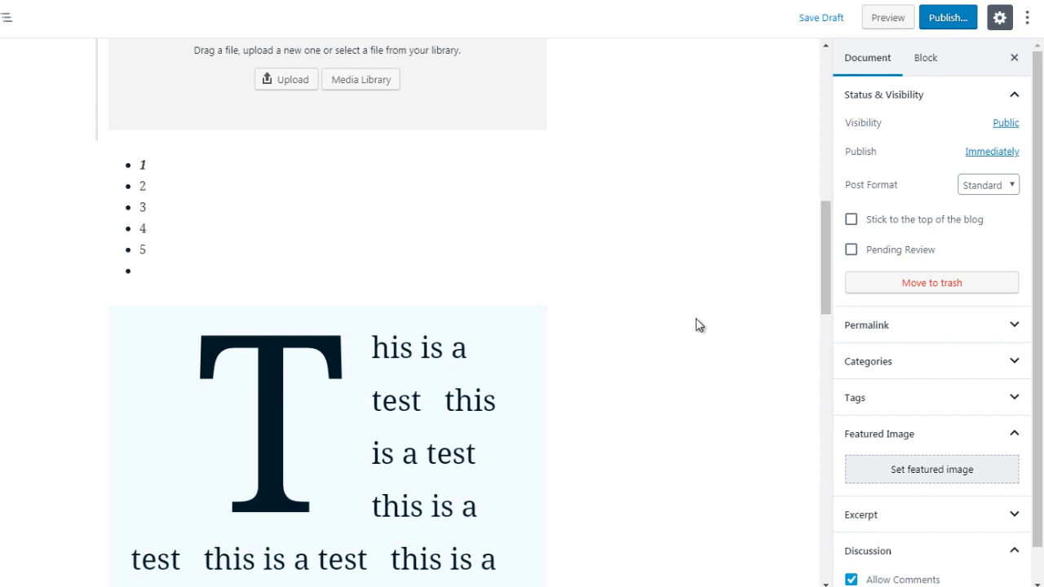
Insert a Code block between the bulleted list and the large drop-cap paragraph
mouse_move(331, 290)
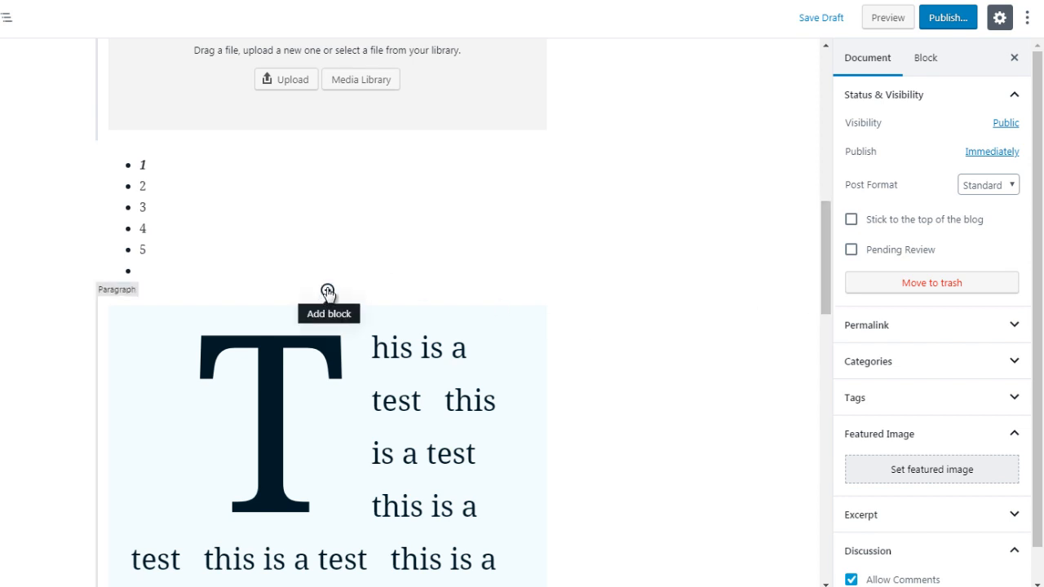
click(327, 291)
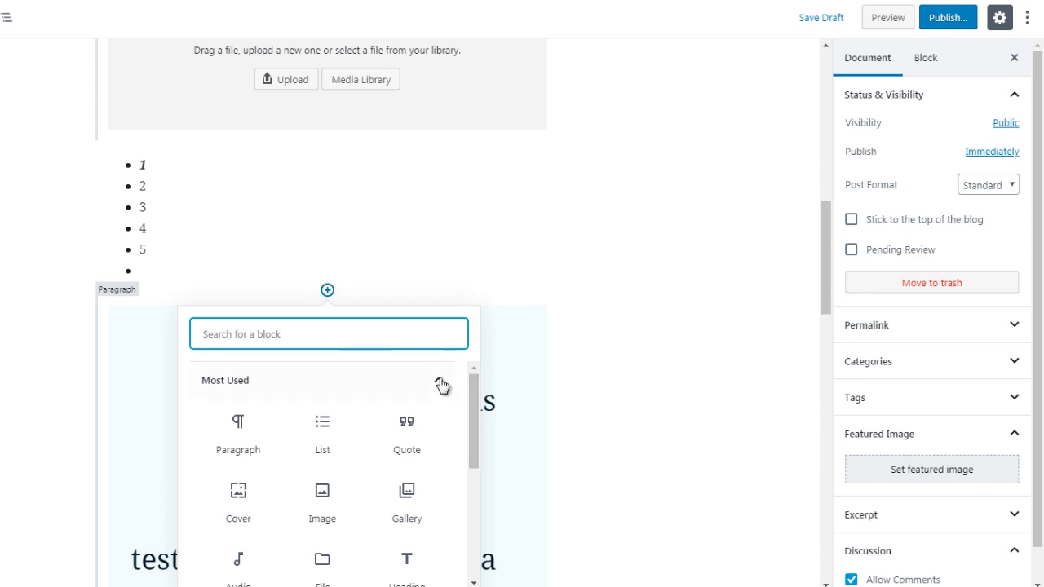
click(440, 383)
scroll(439, 408, down, 1)
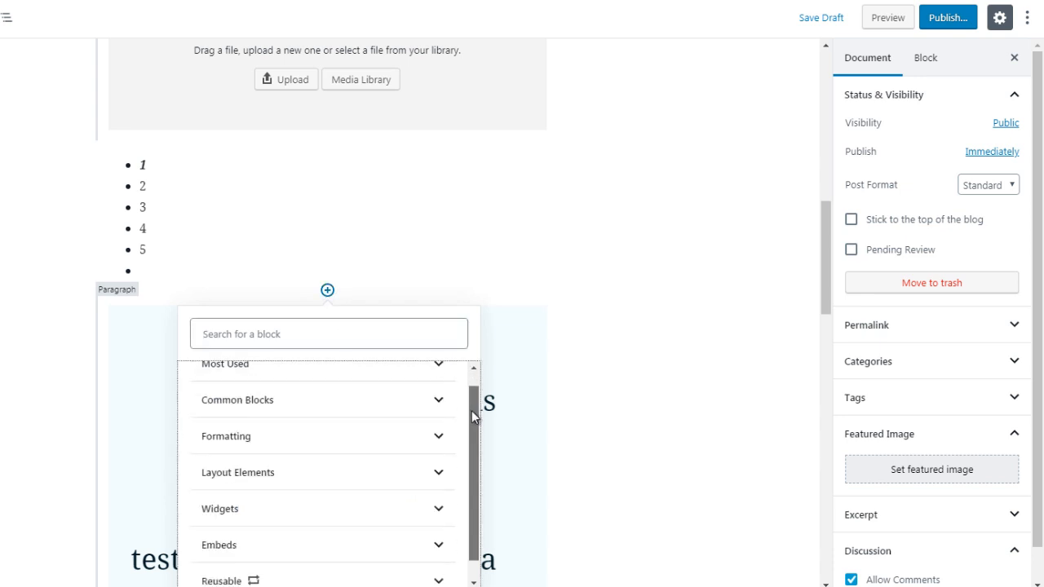
click(427, 435)
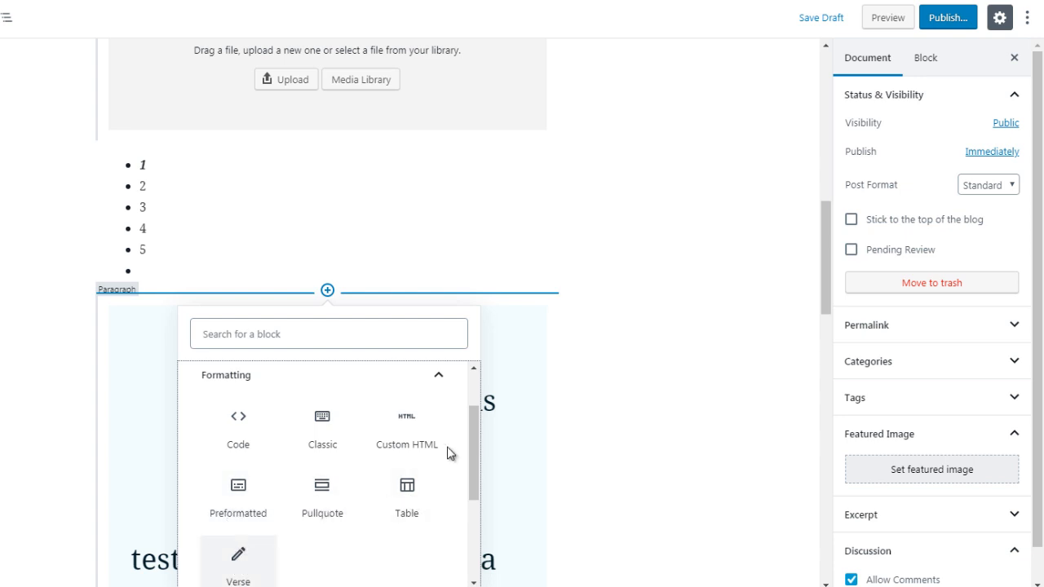
drag(470, 443, 471, 445)
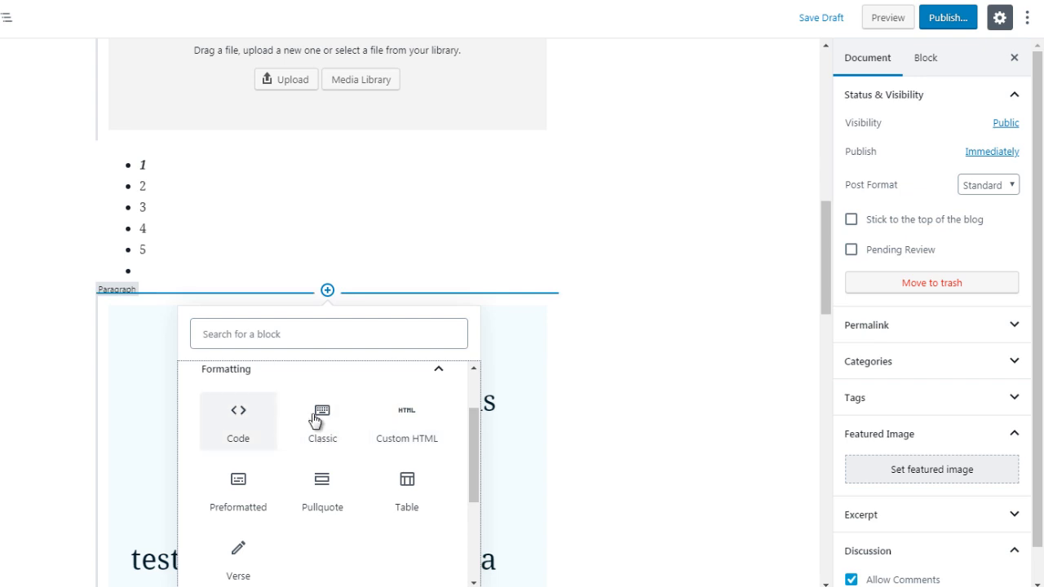
click(250, 433)
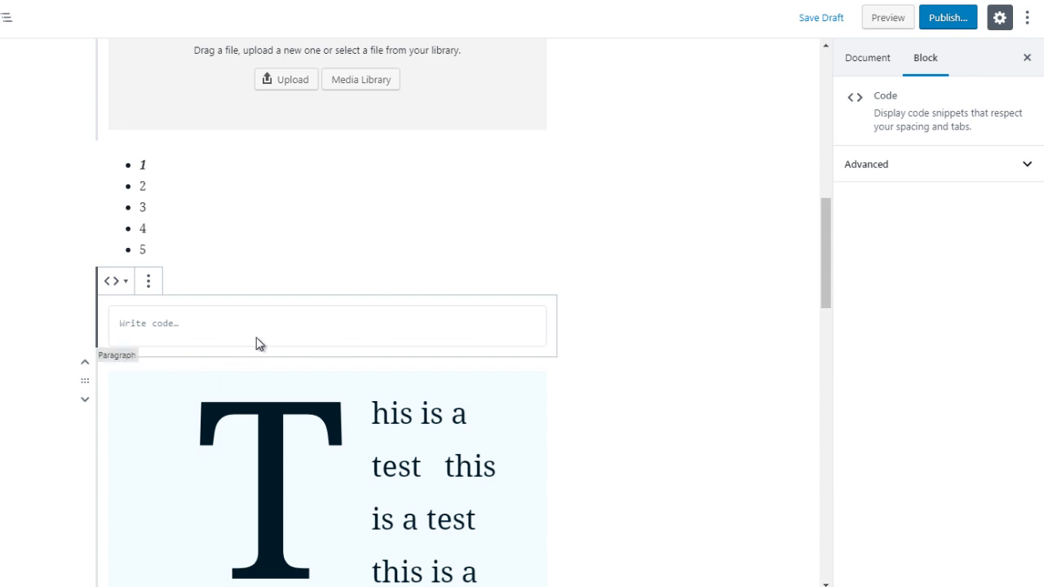
click(614, 288)
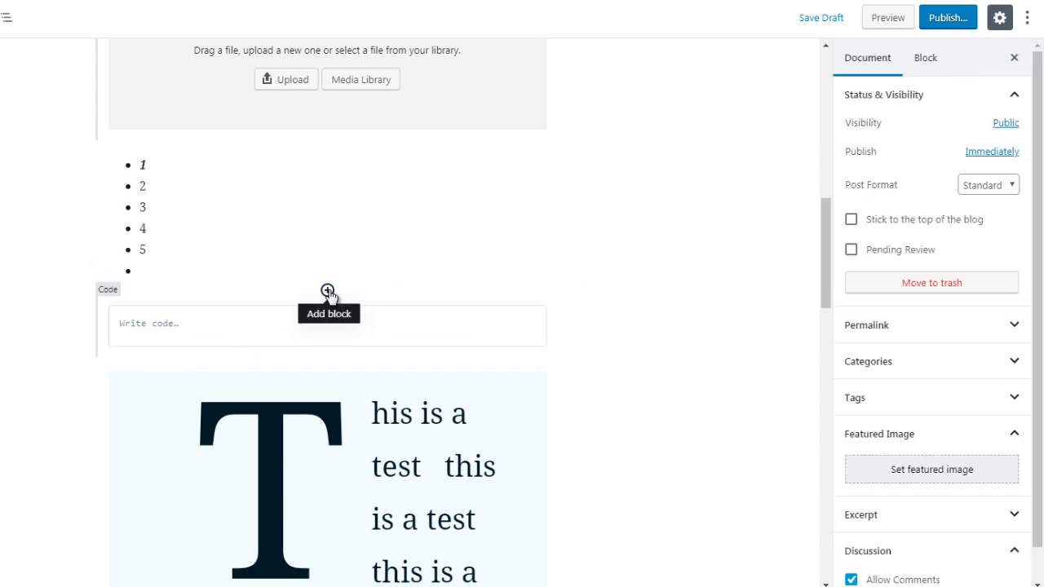
Insert a Custom HTML block directly above the empty Code block
click(327, 291)
click(423, 386)
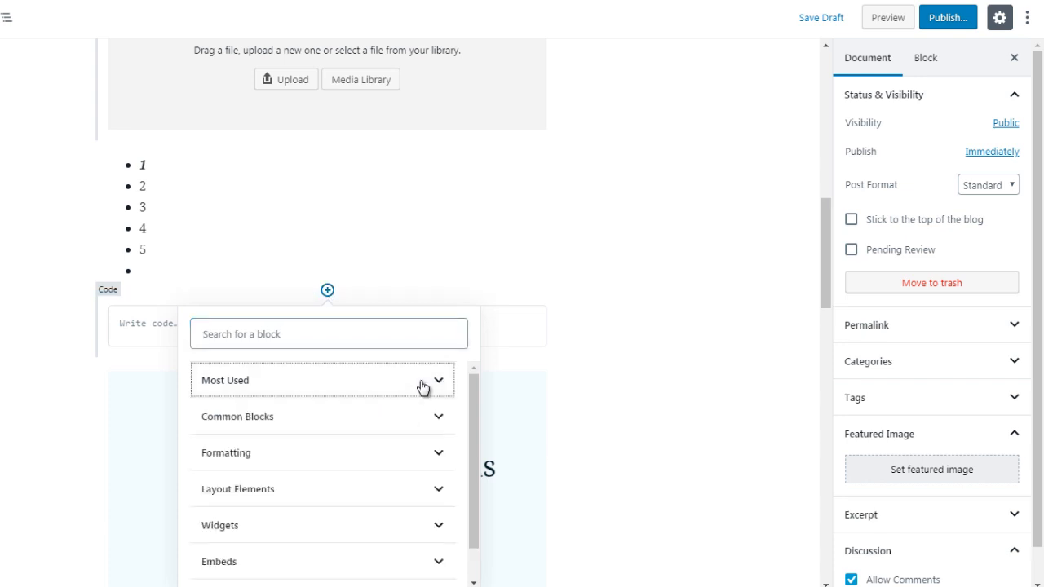
click(408, 459)
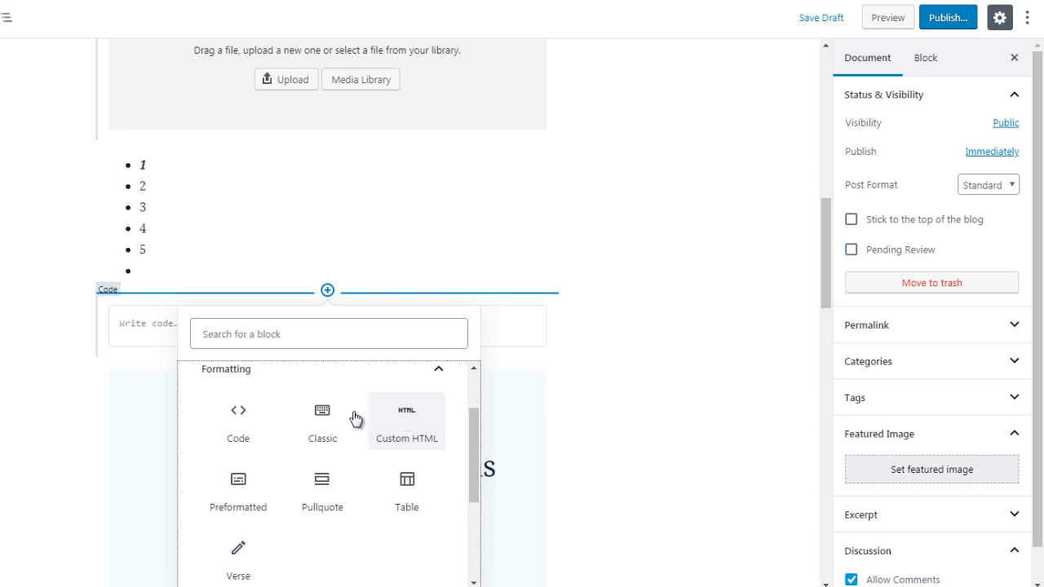
click(414, 430)
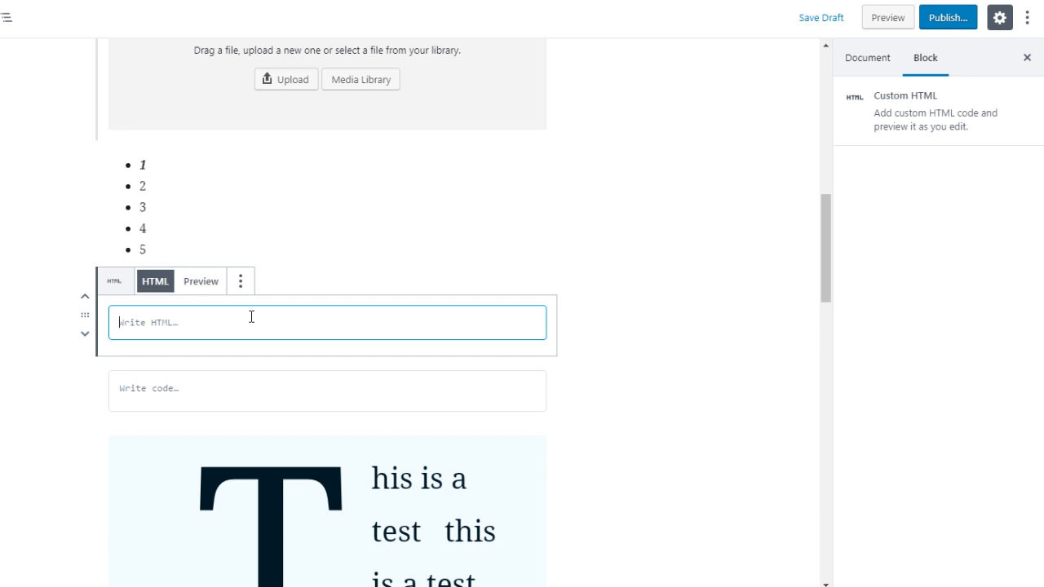
text(<)
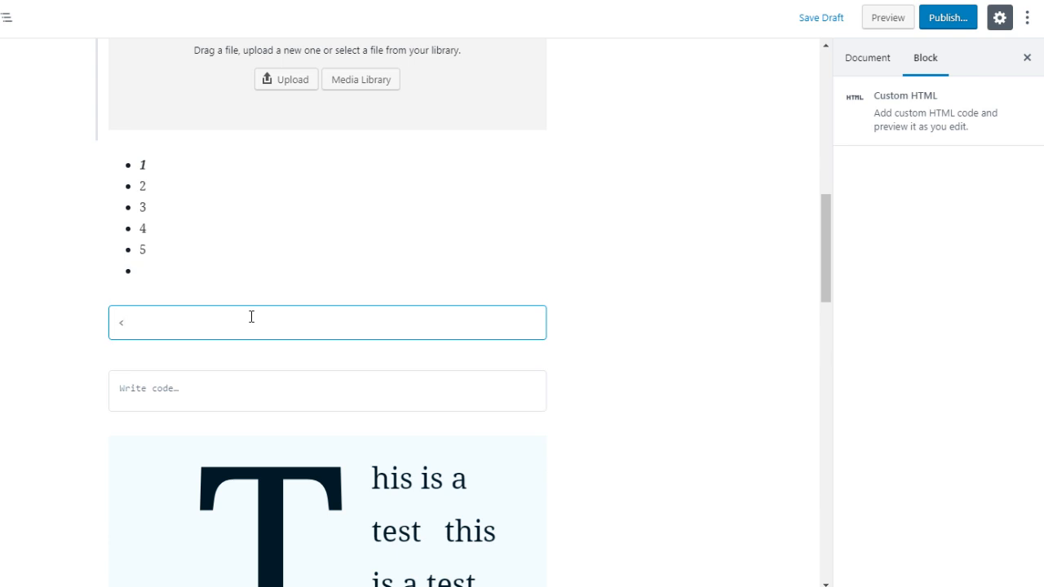
text(a href=http://googl)
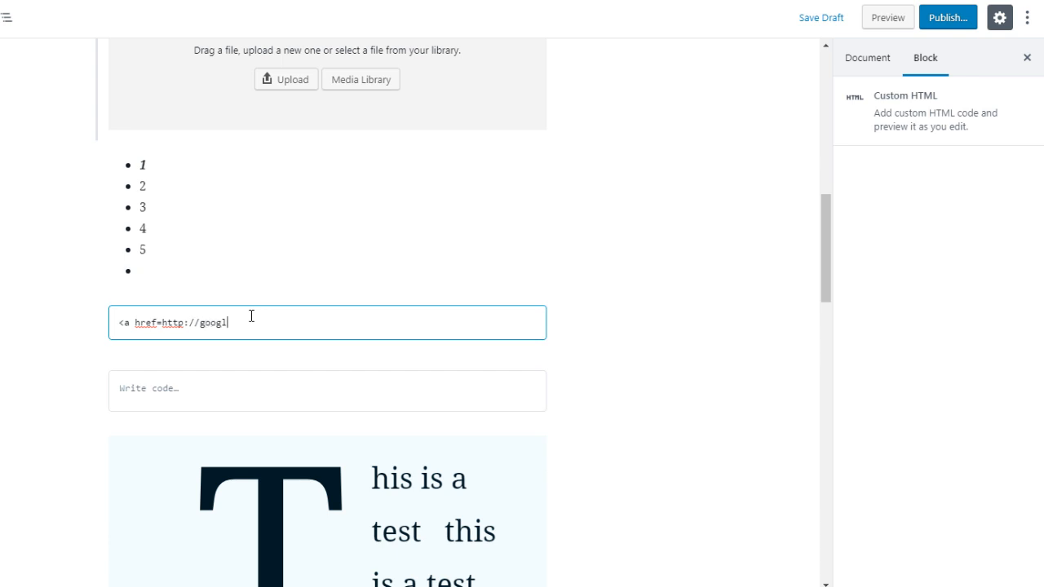
text(e.com">google</a>)
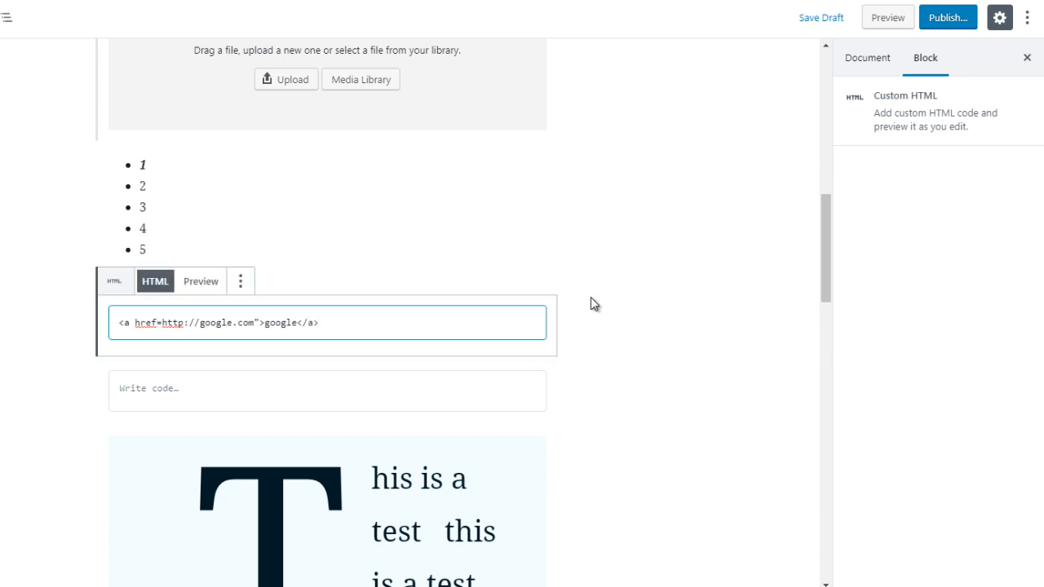
click(204, 287)
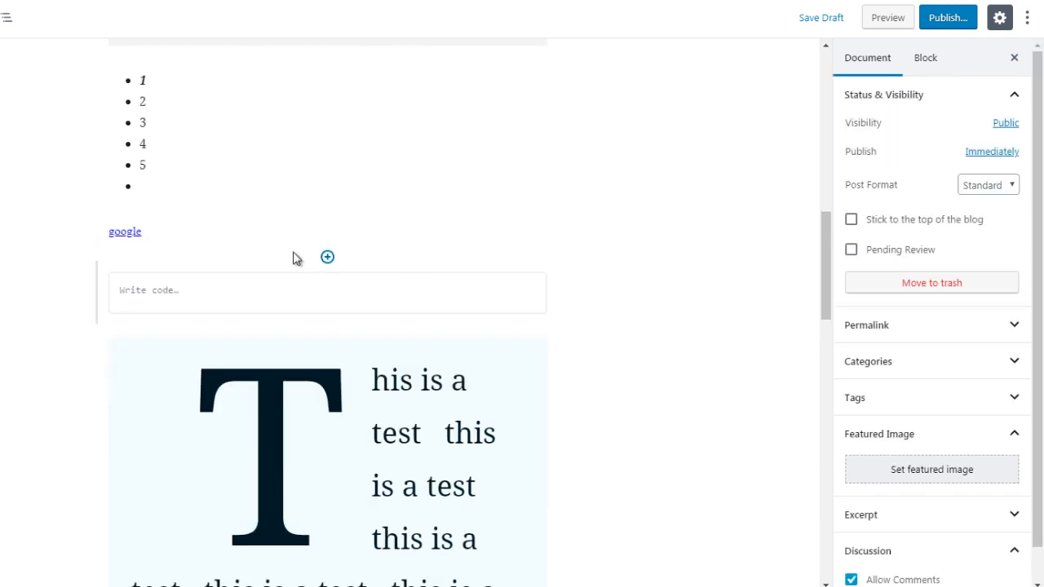
Insert a Classic block between the google link and the empty Code block
click(328, 258)
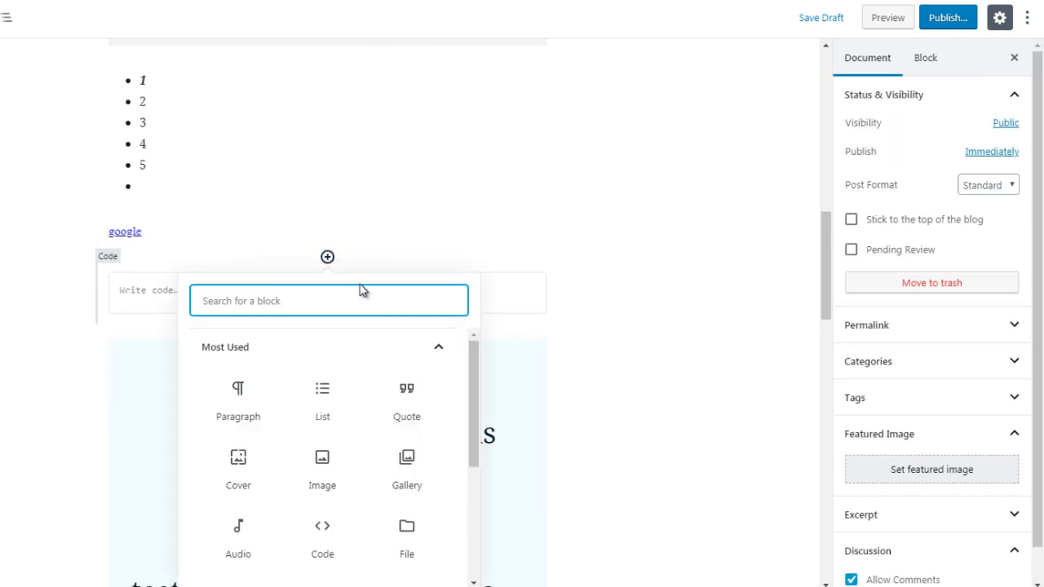
click(443, 350)
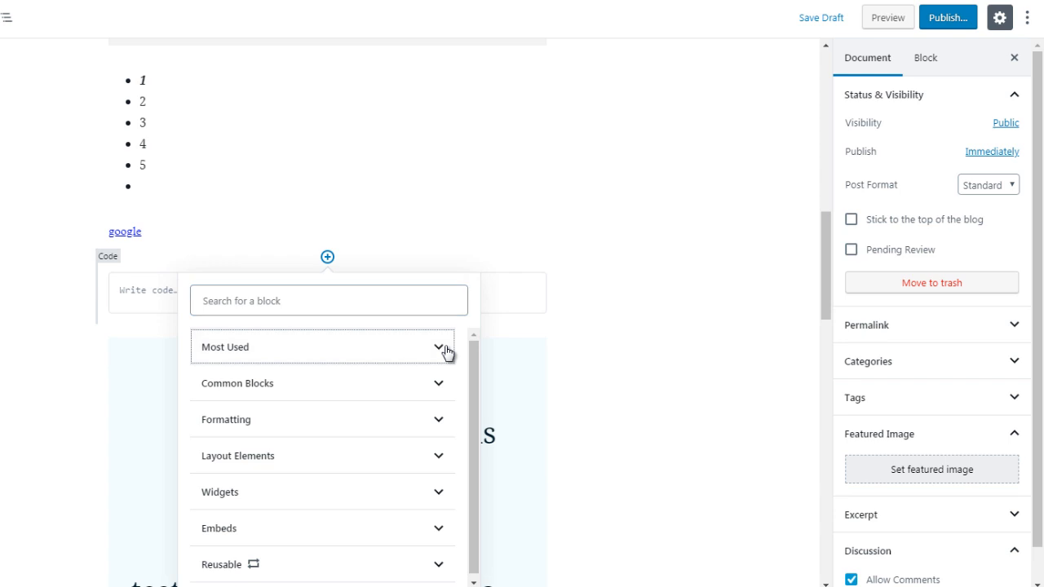
click(432, 420)
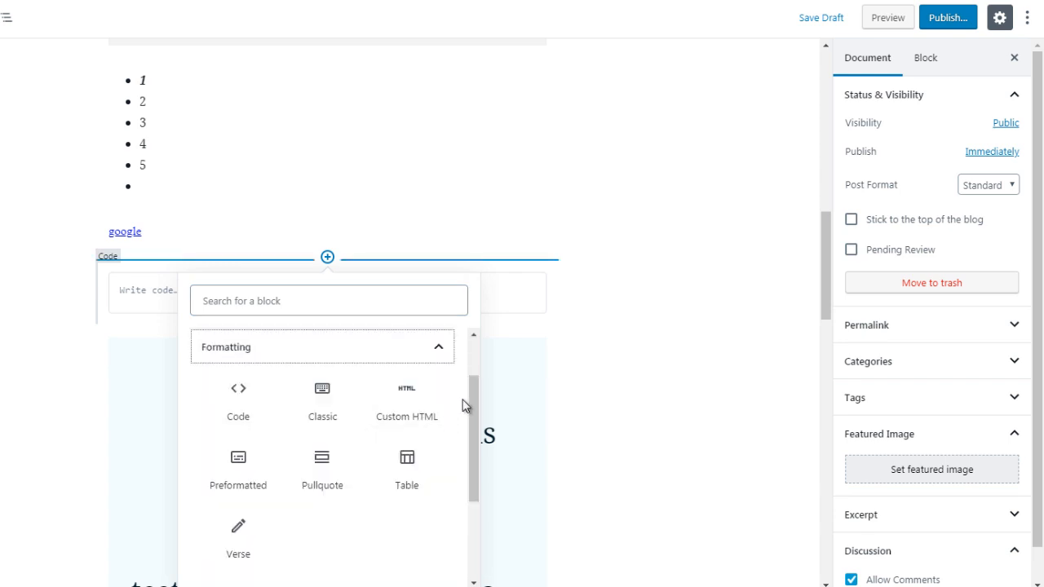
click(322, 398)
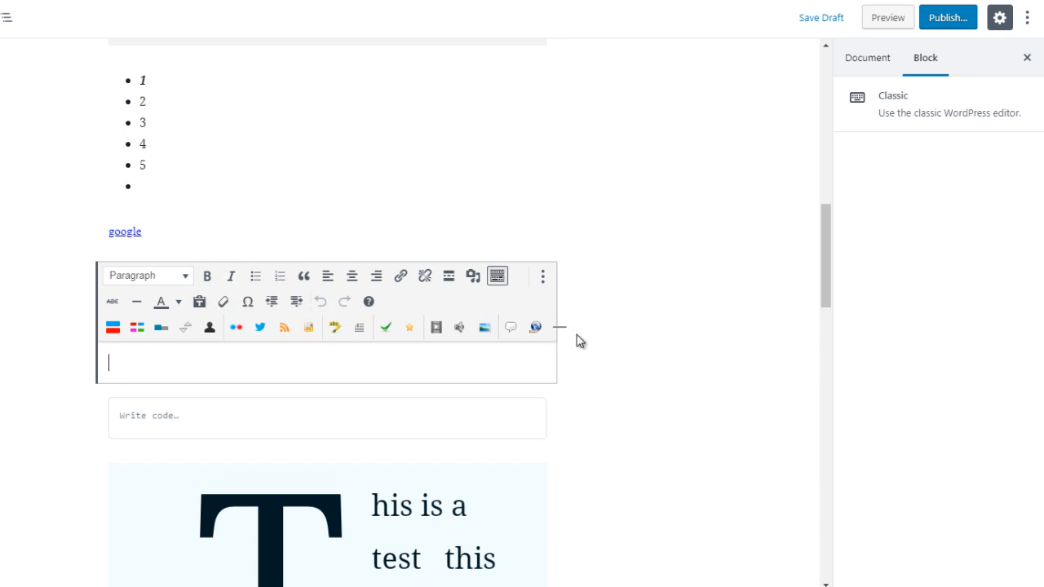
Insert a Preformatted block below the Classic block with the text "hello"
mouse_move(312, 403)
click(328, 383)
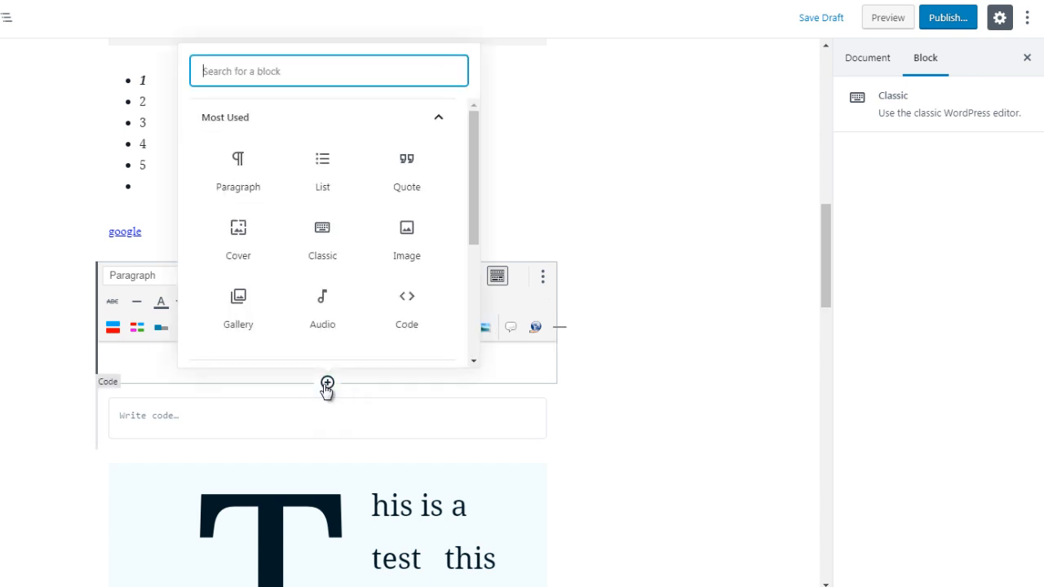
click(400, 122)
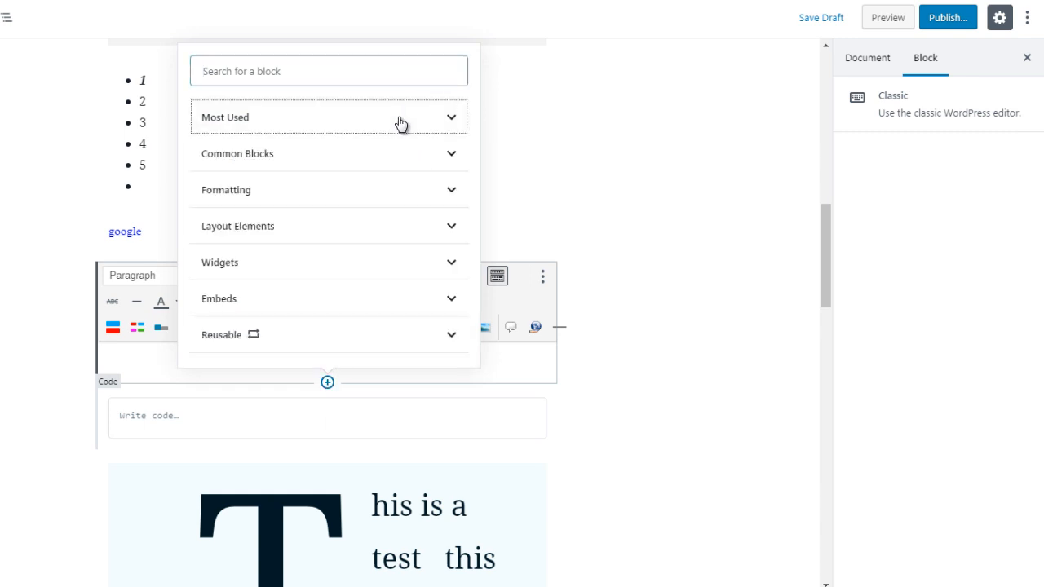
click(380, 193)
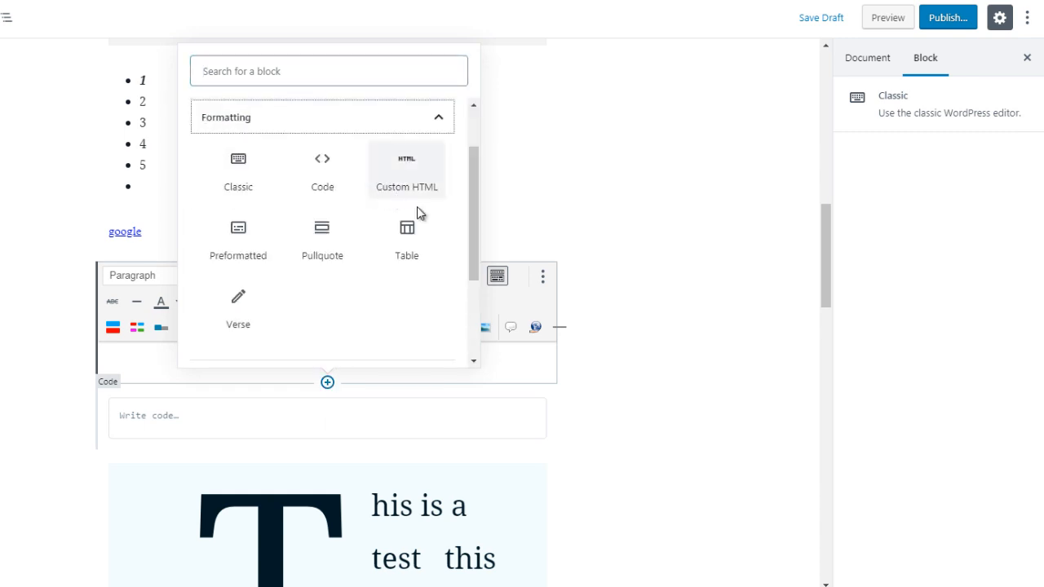
click(234, 247)
text(hello)
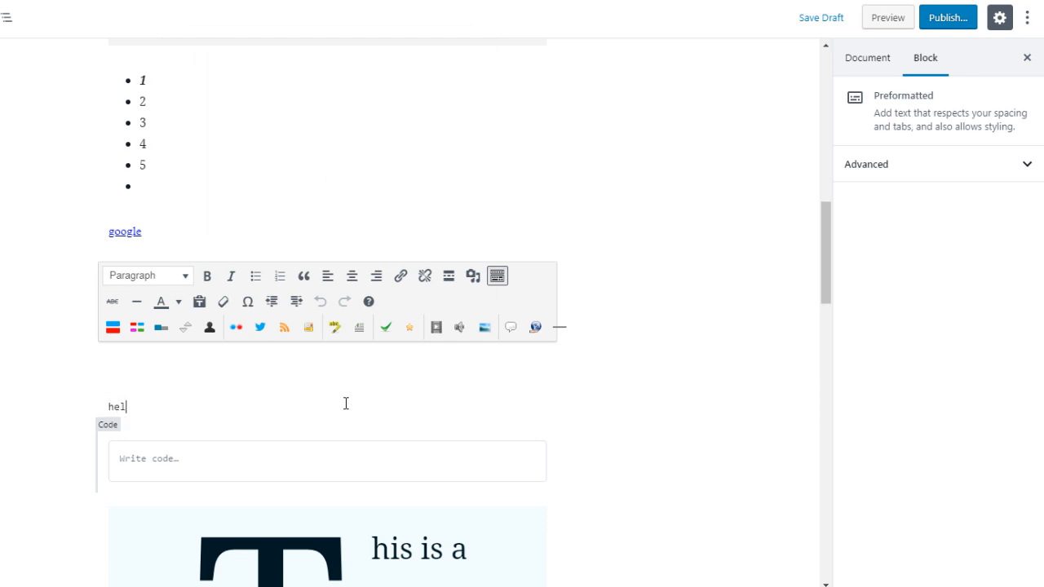
key(ctrl+a)
key(ctrl+a)
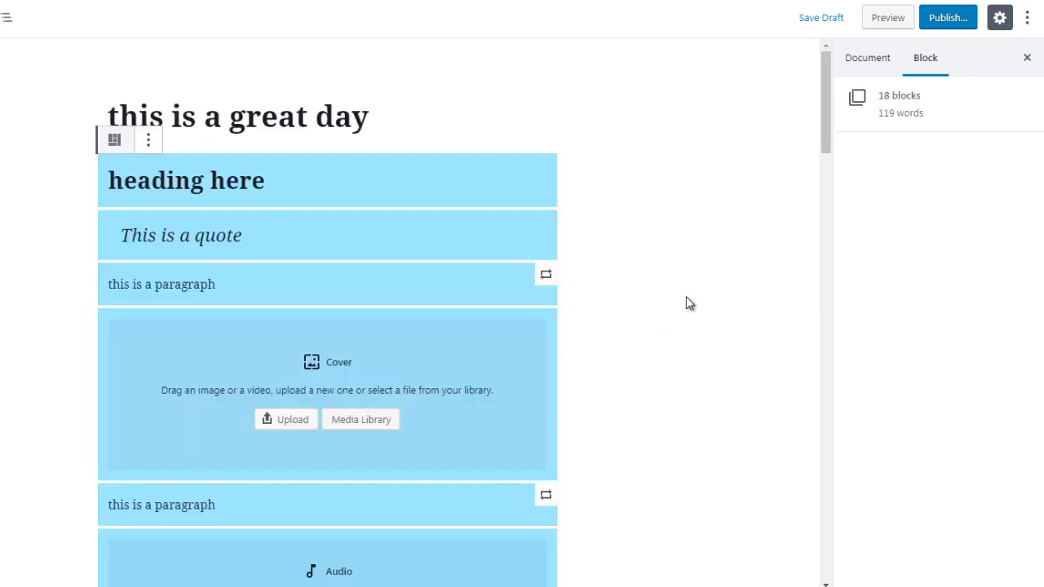
click(799, 181)
drag(823, 181, 834, 268)
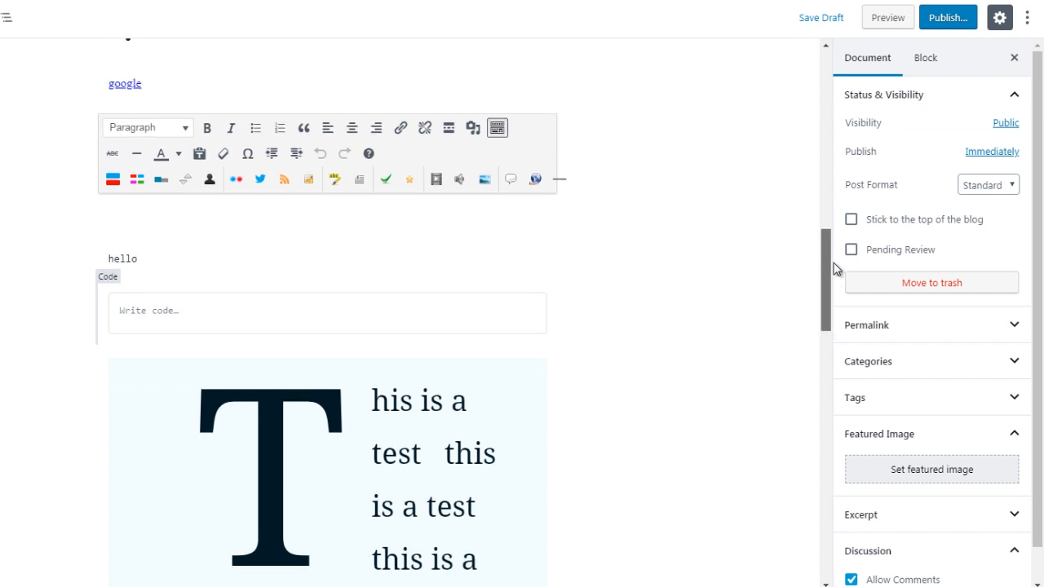
Remove the empty Code block and change the preformatted text to "test"
click(227, 310)
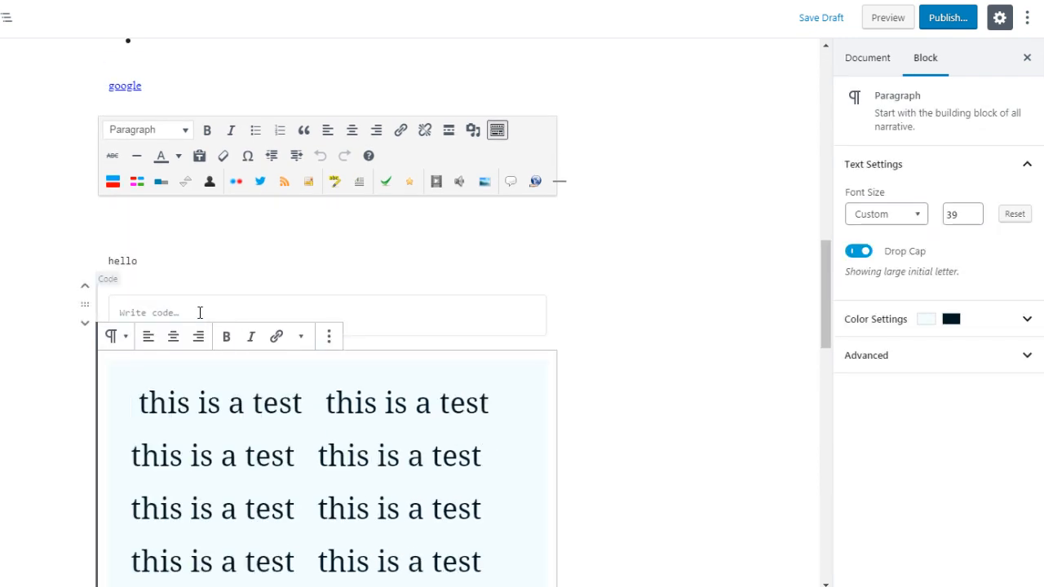
click(200, 312)
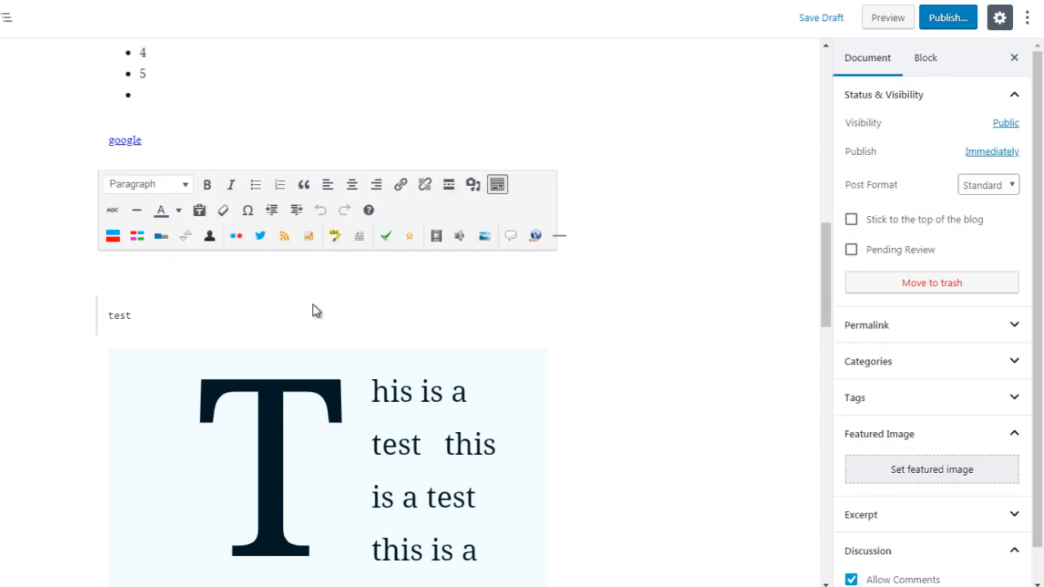
click(313, 309)
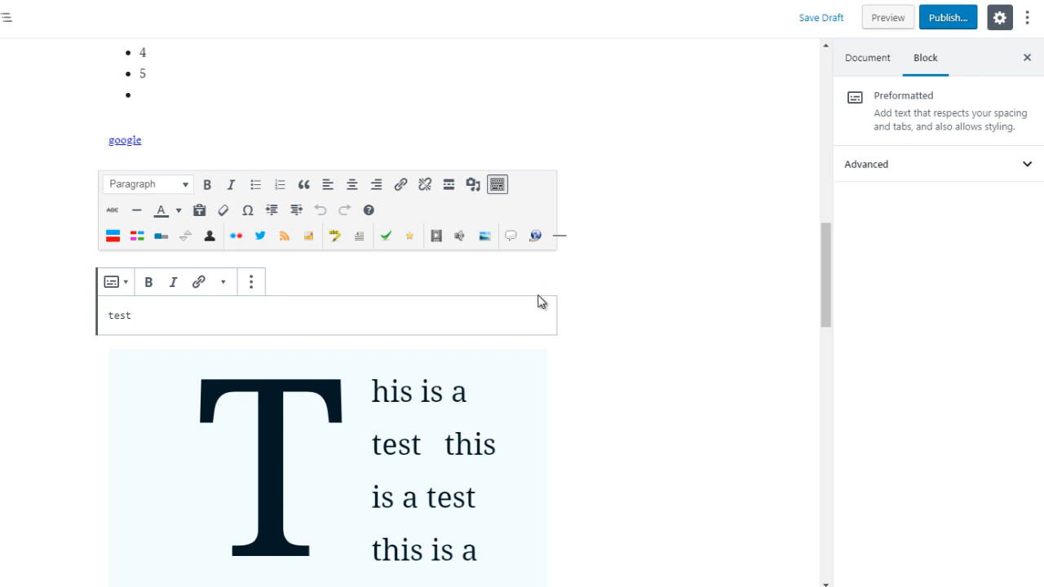
click(585, 304)
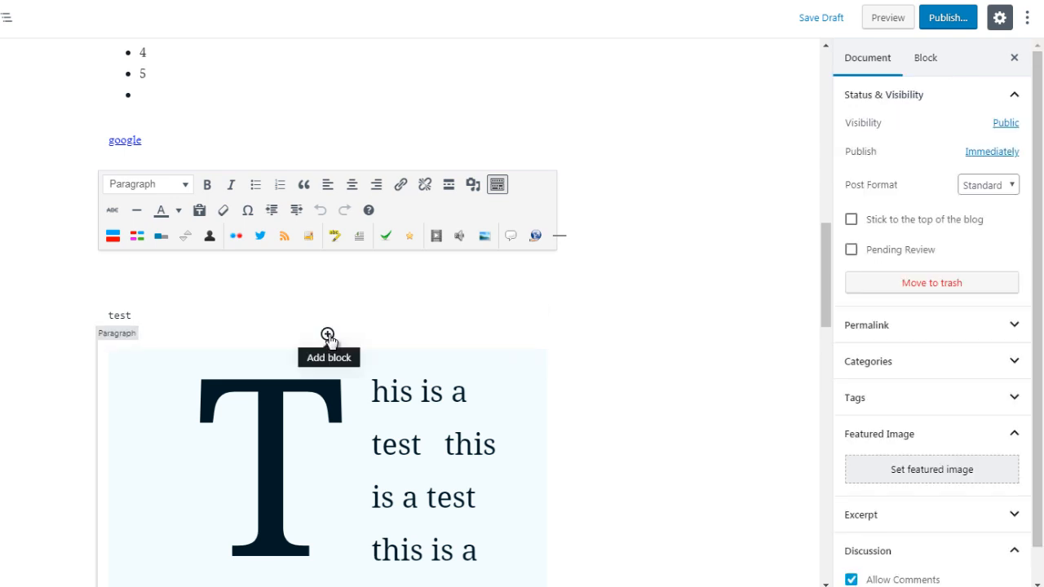
Insert a Table block between the preformatted "test" text and the drop-cap paragraph
click(327, 334)
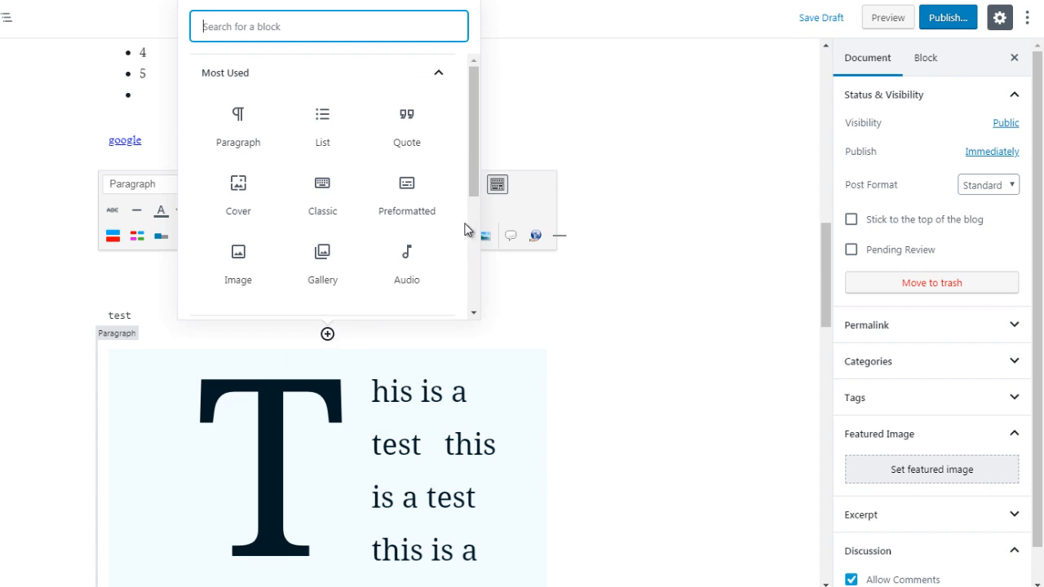
click(380, 80)
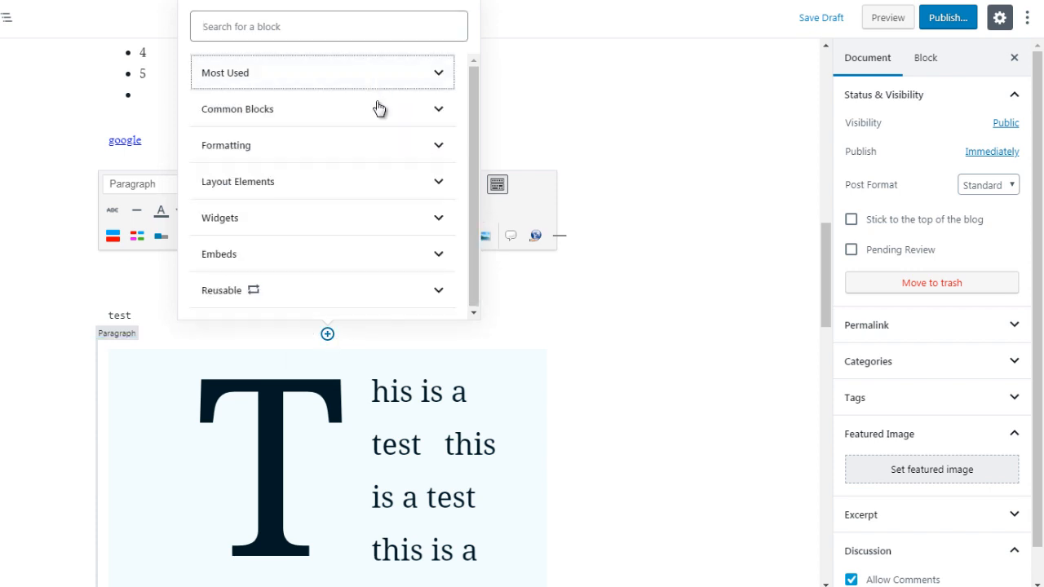
click(389, 160)
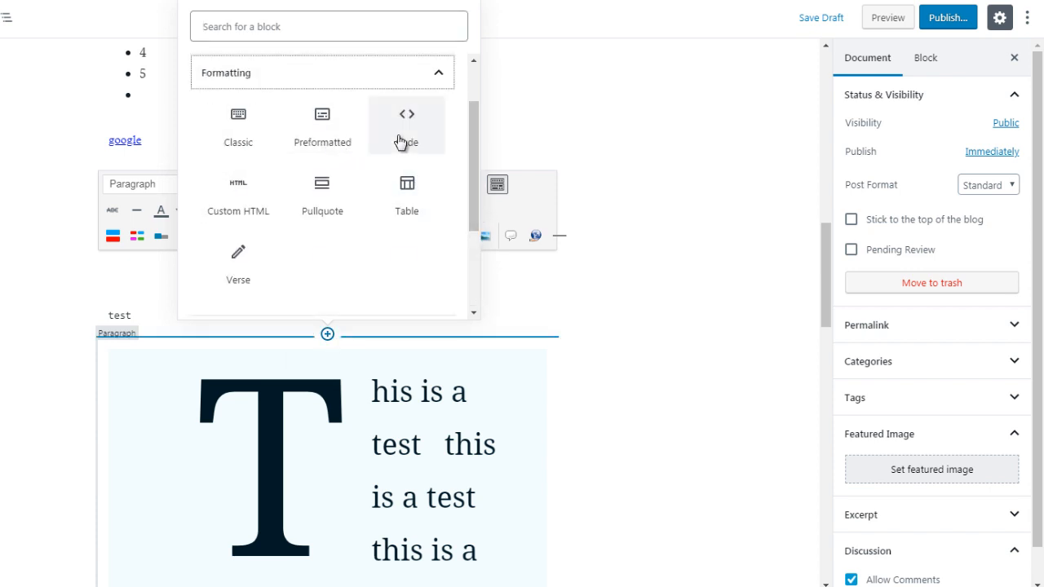
click(405, 210)
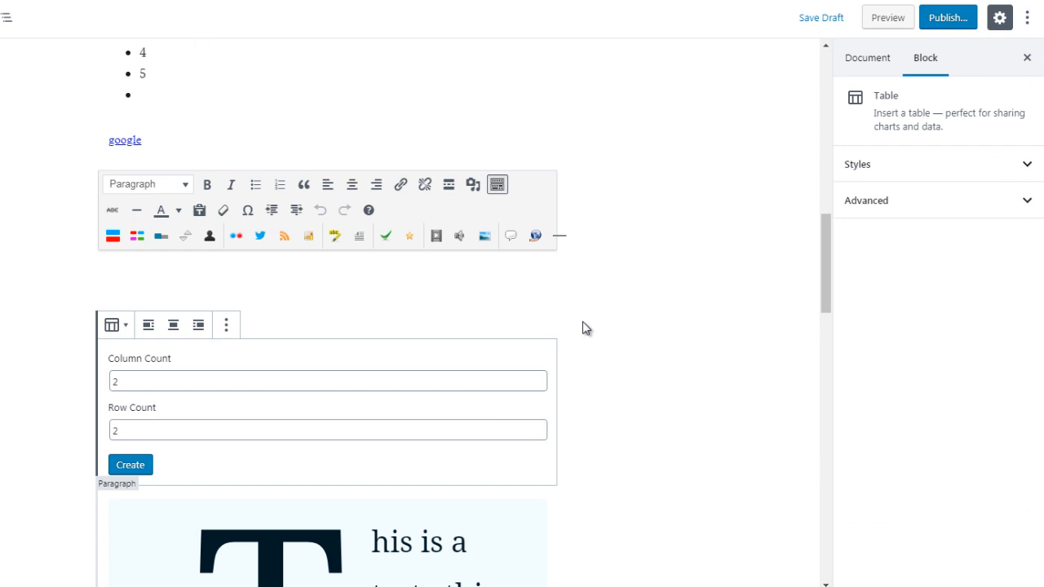
Set the new table's column count to 3 and its row count to 5
click(115, 380)
drag(117, 380, 114, 380)
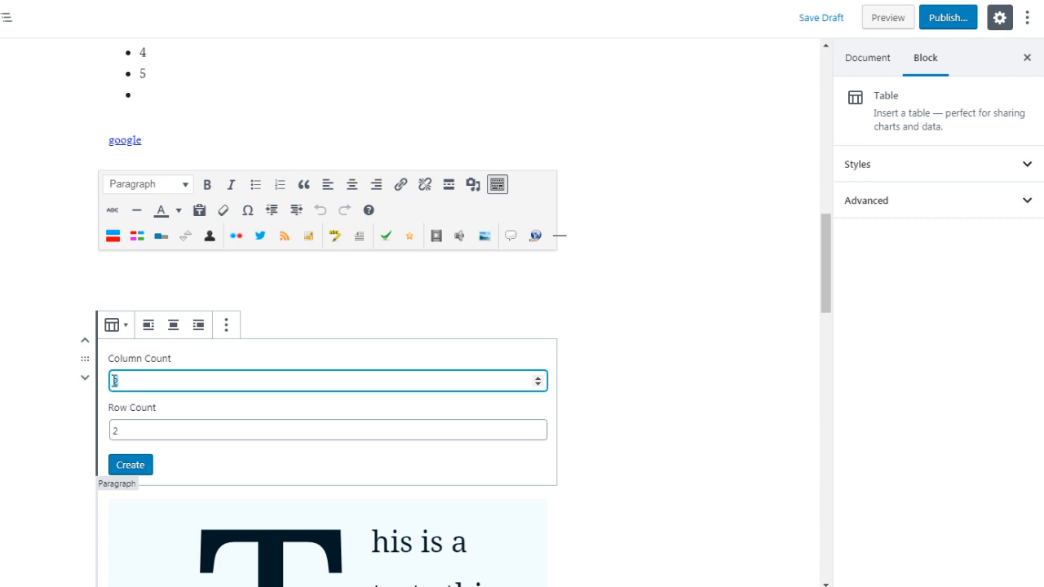
text(3)
drag(119, 431, 111, 431)
text(25)
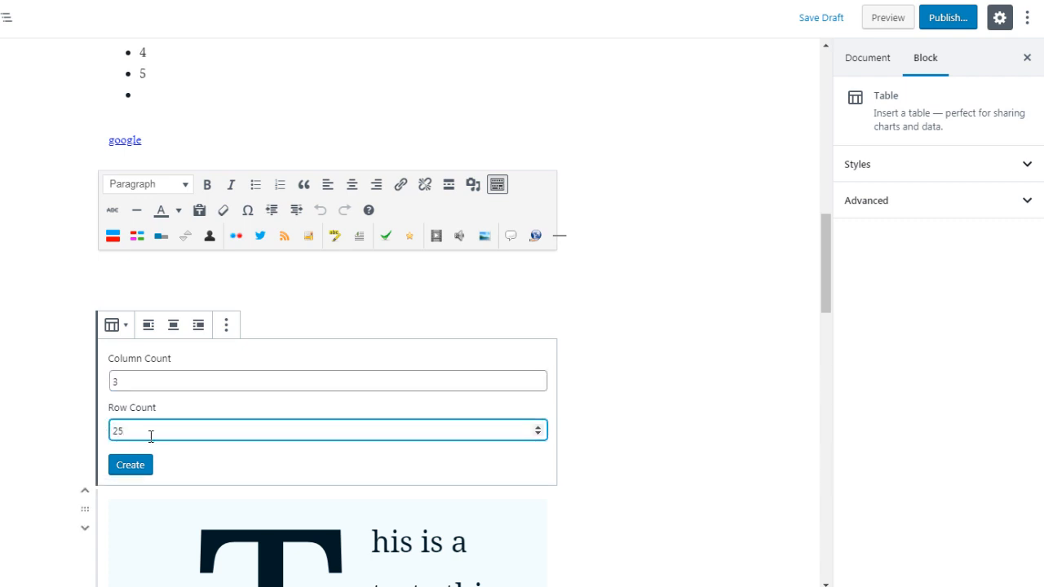
key(BackSpace)
key(BackSpace)
text(5)
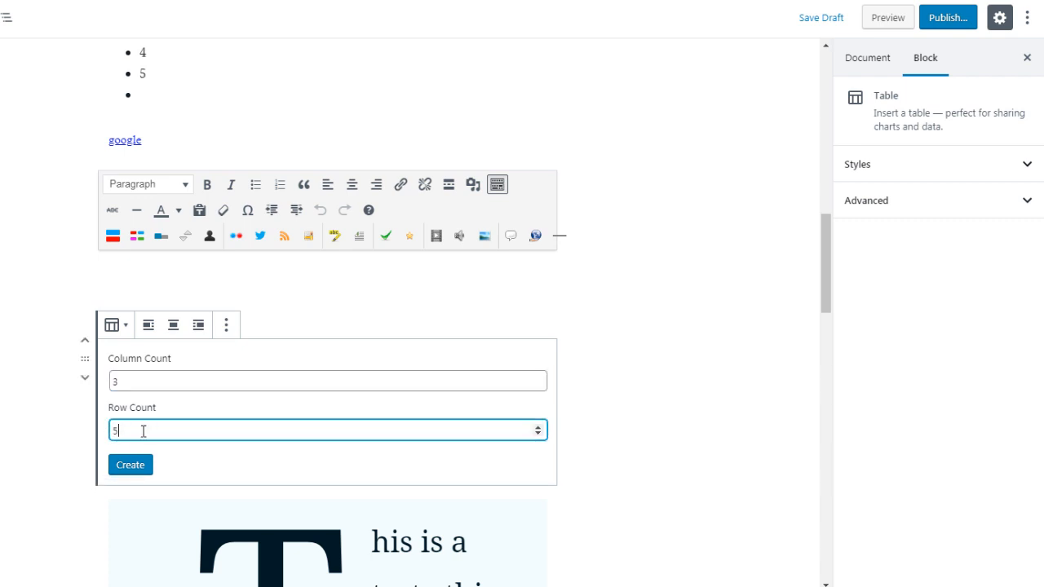
Create the table from the entered column and row counts and visit several cells in its first two rows
click(129, 465)
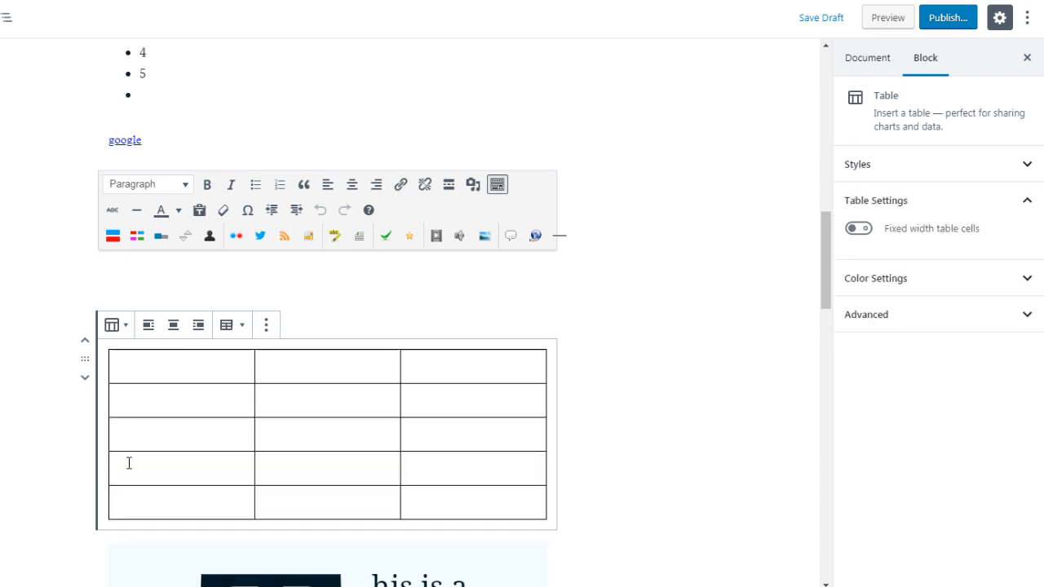
click(247, 371)
click(285, 367)
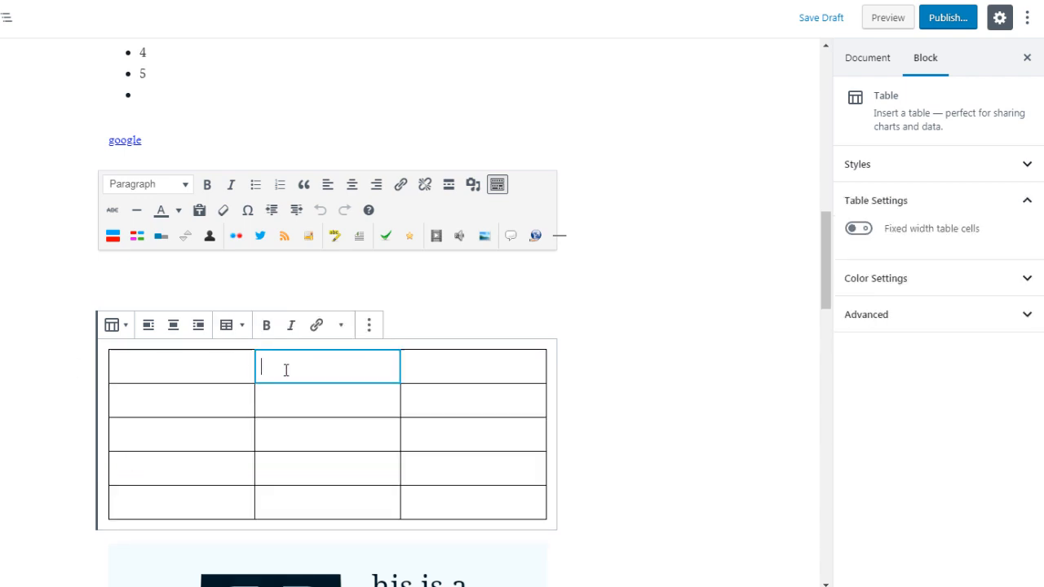
click(431, 371)
click(435, 408)
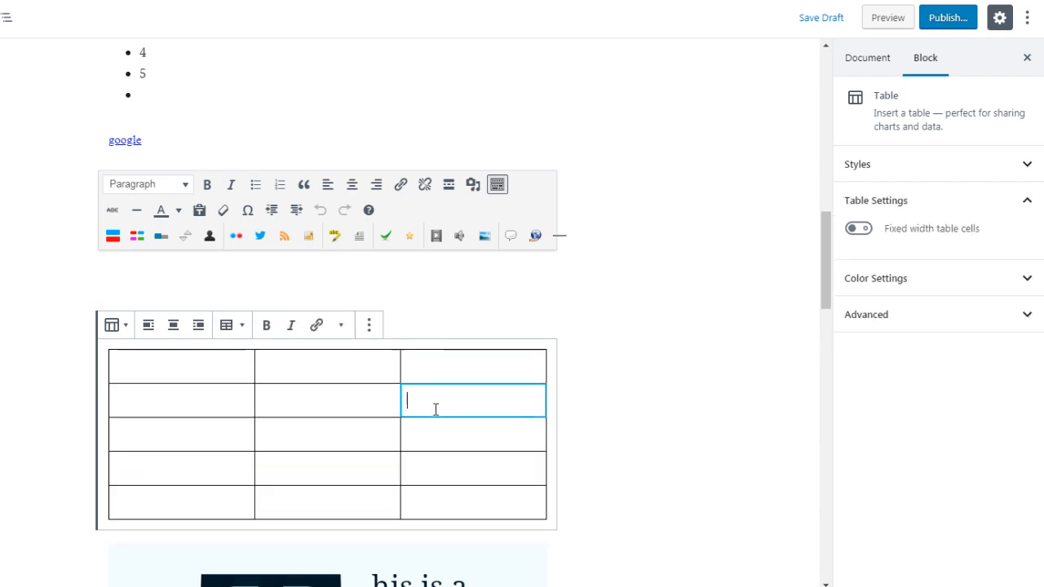
click(318, 398)
click(200, 395)
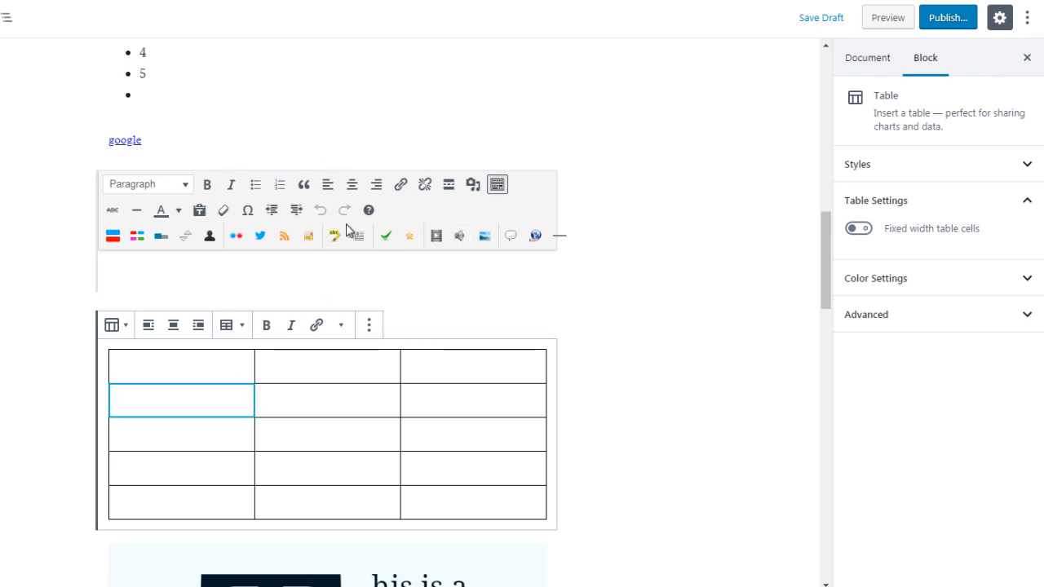
click(591, 348)
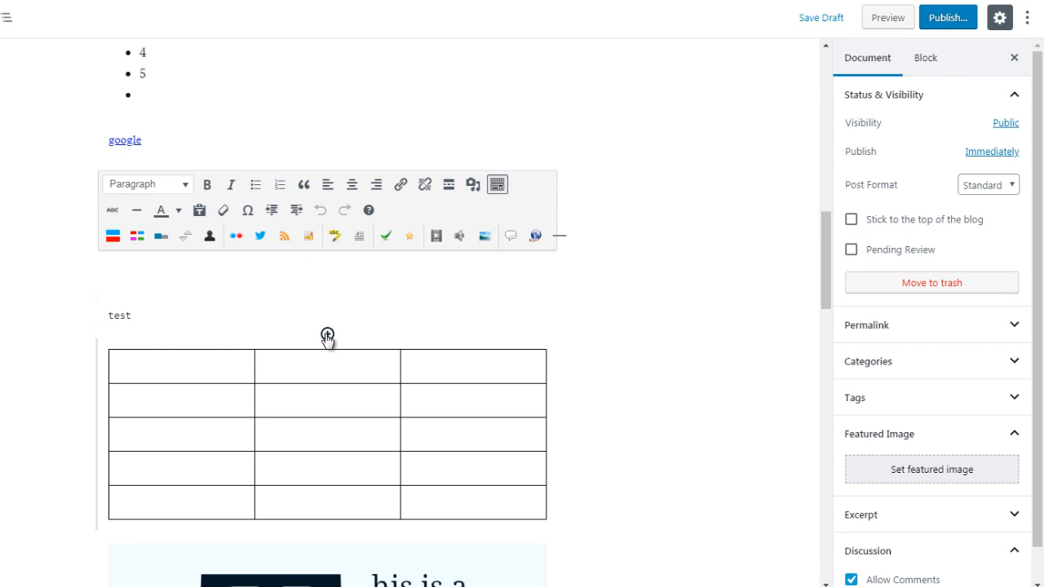
Insert a Verse block between the preformatted "test" text and the table, with the text "test"
click(327, 336)
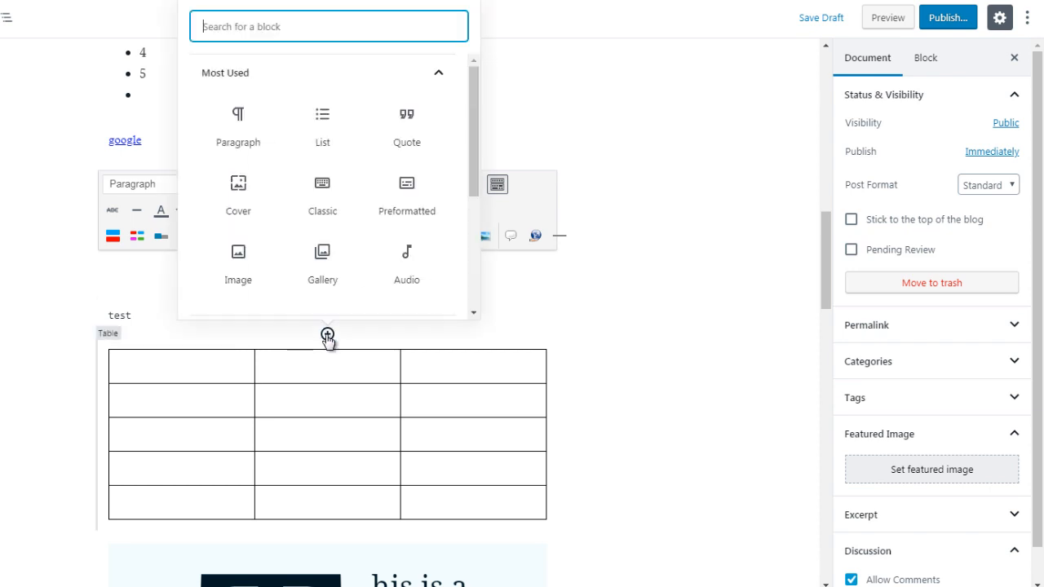
click(352, 78)
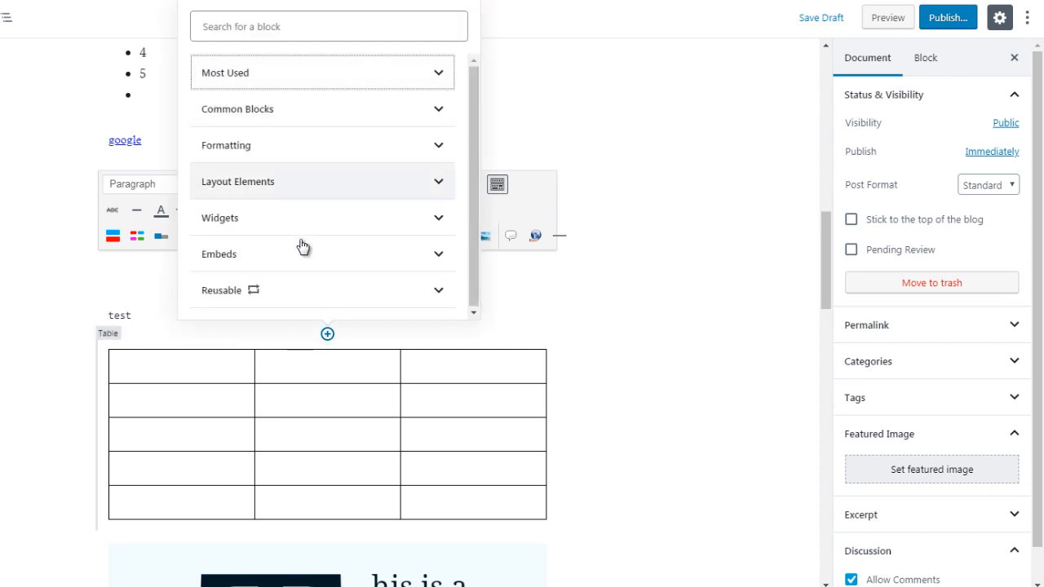
click(296, 155)
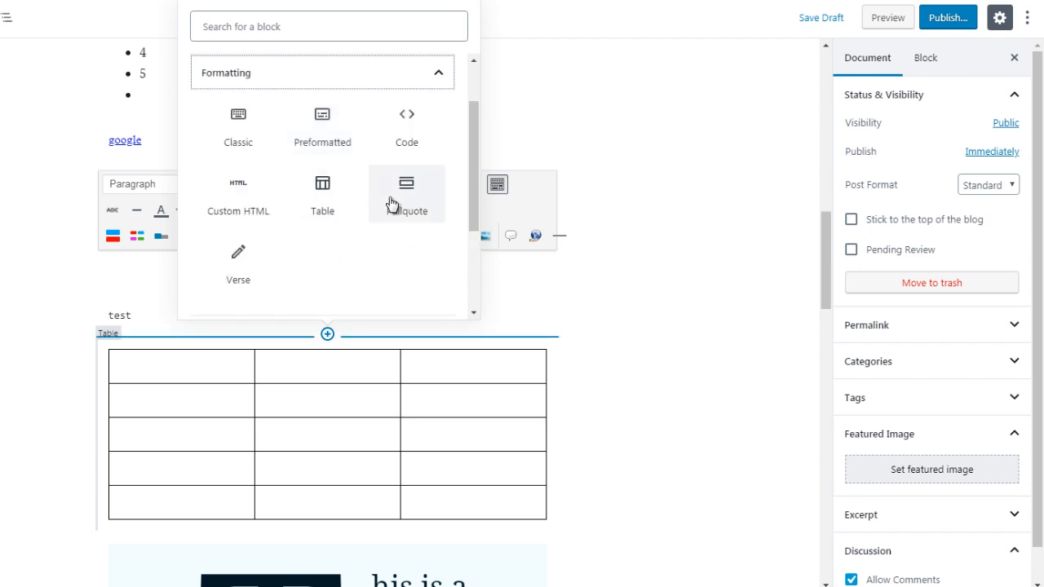
click(236, 271)
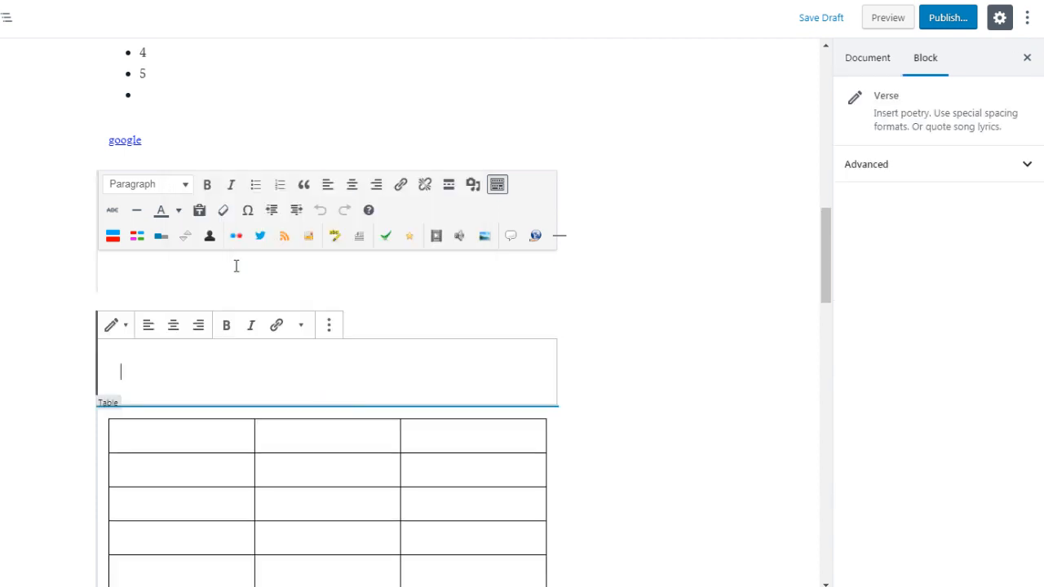
text(test)
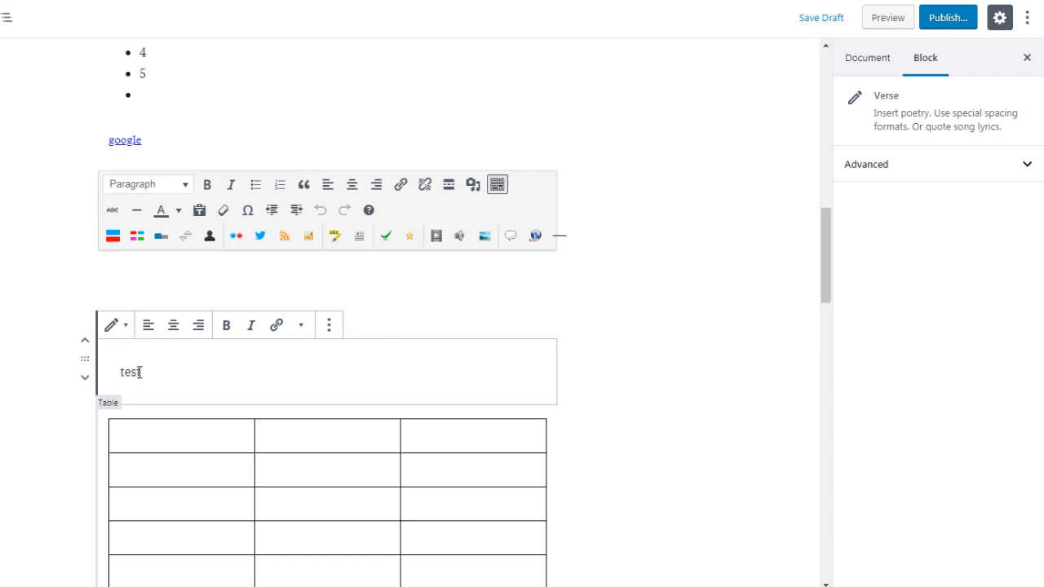
drag(141, 373, 120, 375)
click(571, 349)
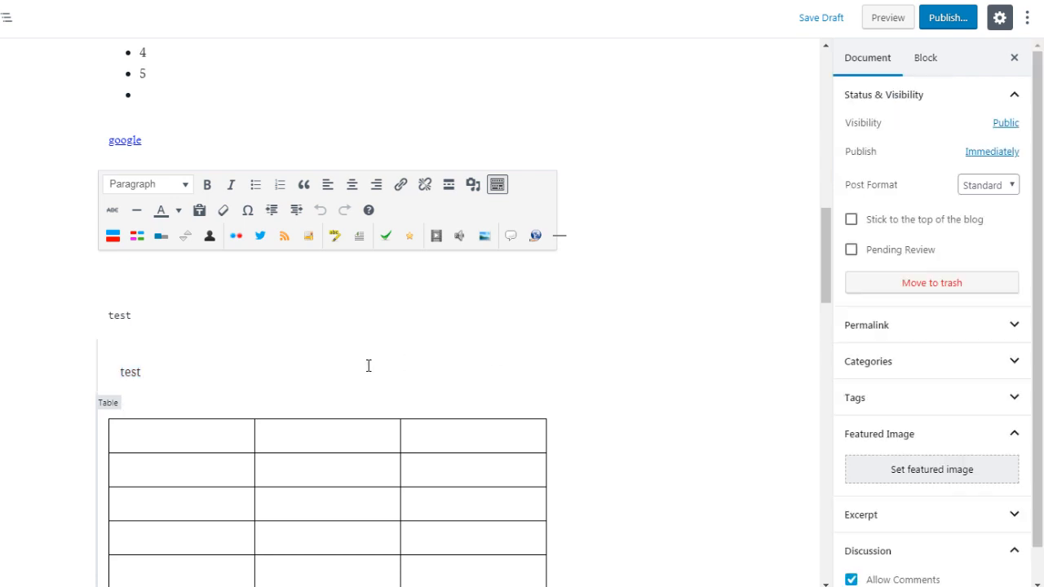
Insert a Pullquote block between the Verse block and the table, with the quote text "this is a quote"
click(327, 403)
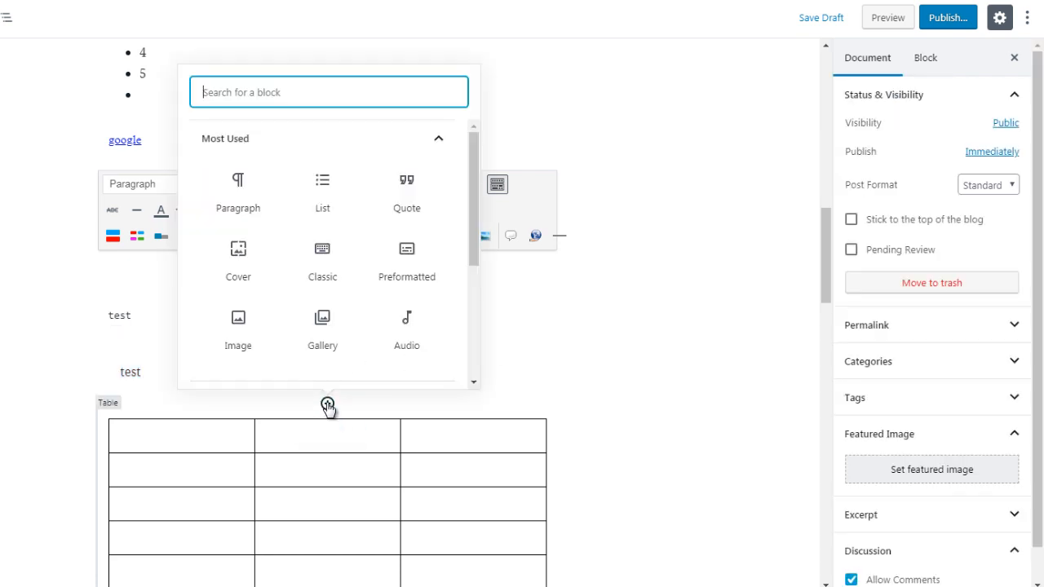
click(392, 145)
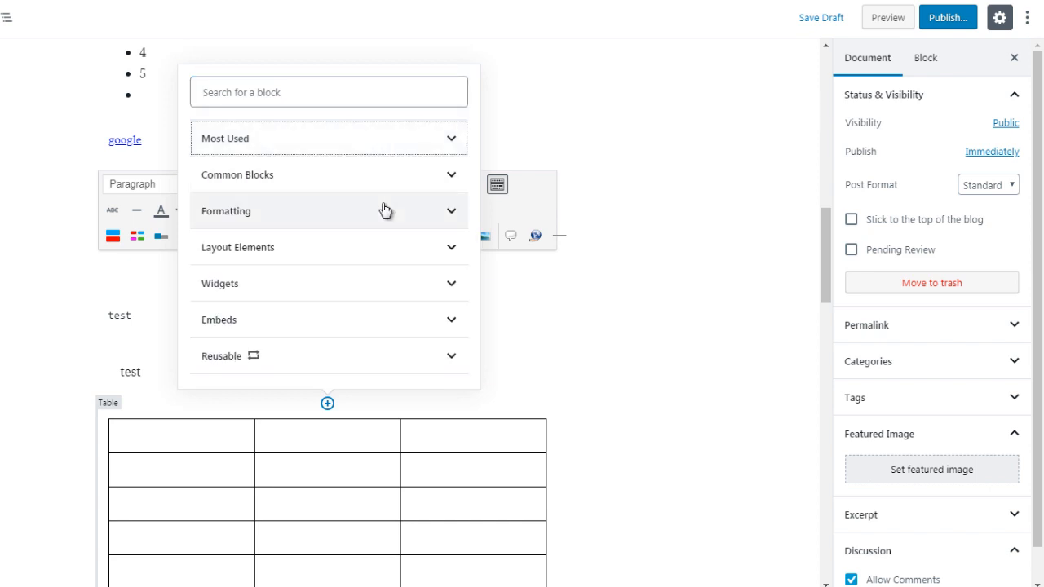
click(384, 210)
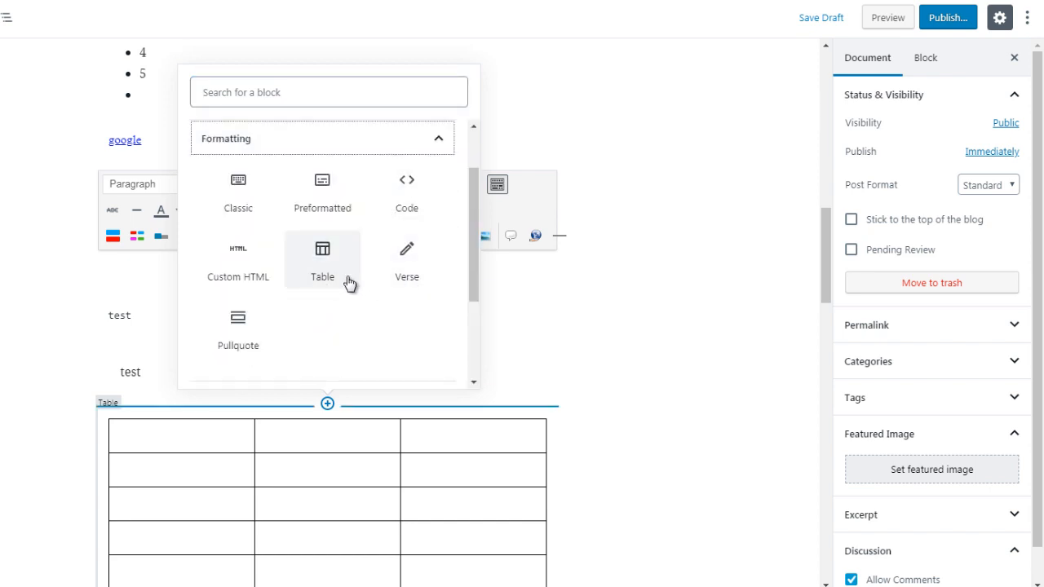
click(239, 343)
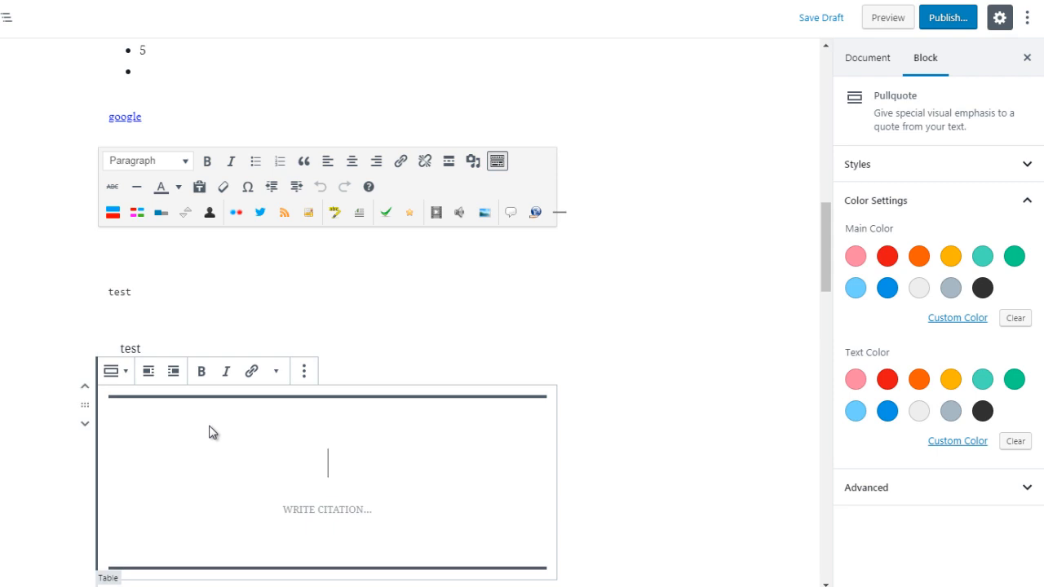
text(this is a quote)
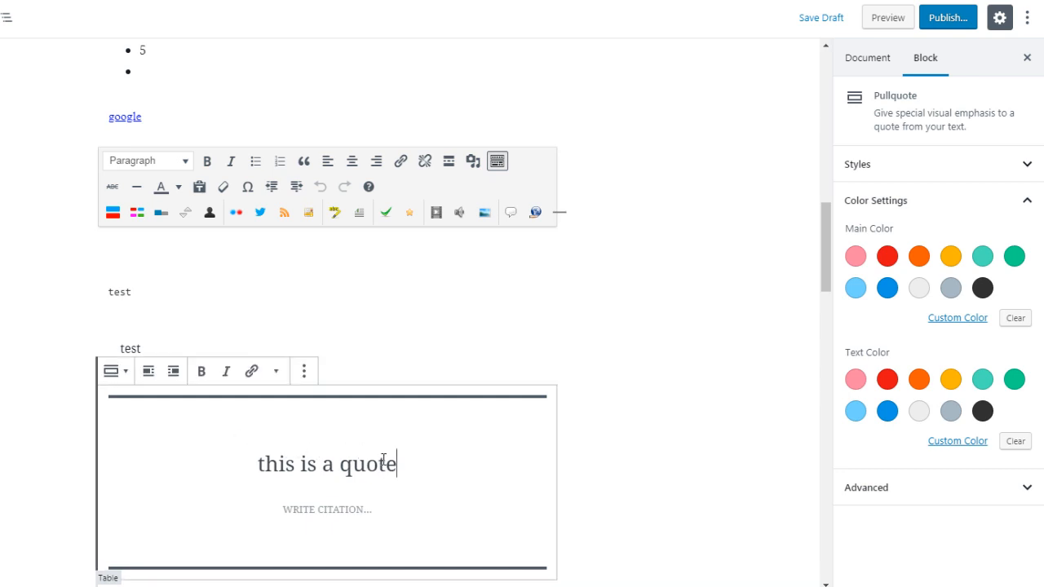
Try red, blue and black as the pullquote's main color, then return it to red
click(887, 258)
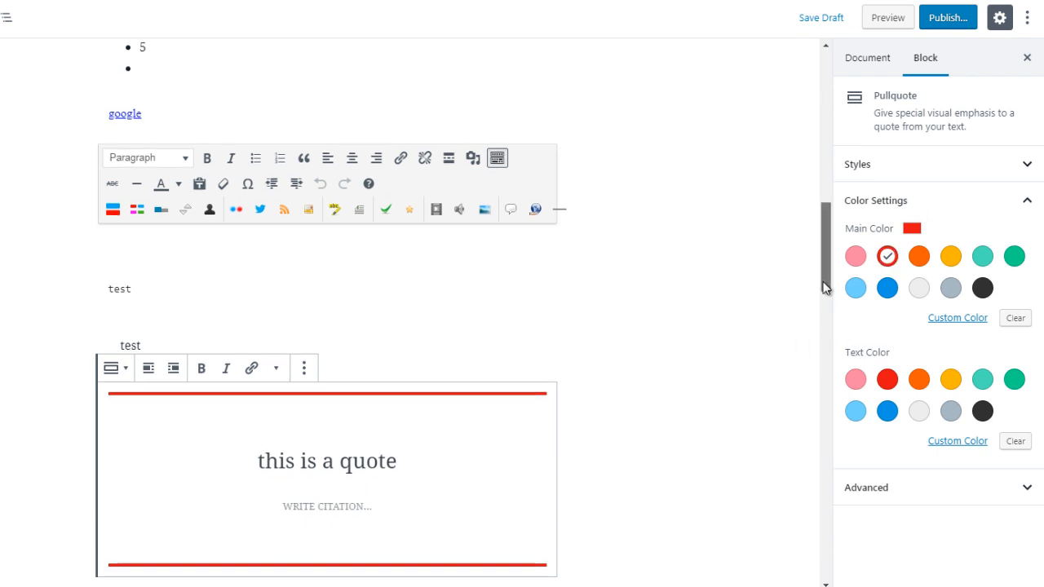
drag(822, 262, 823, 285)
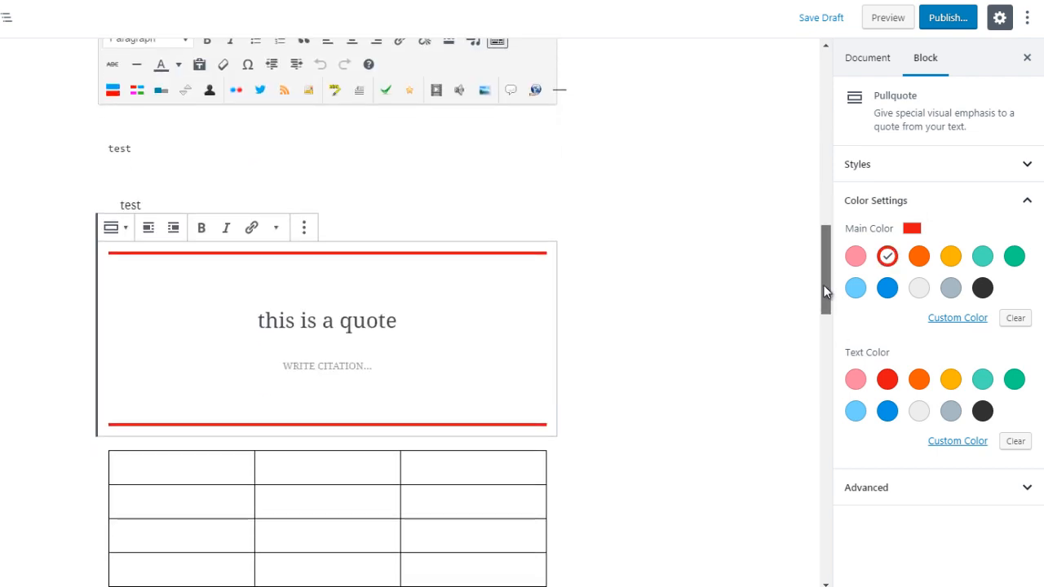
click(888, 290)
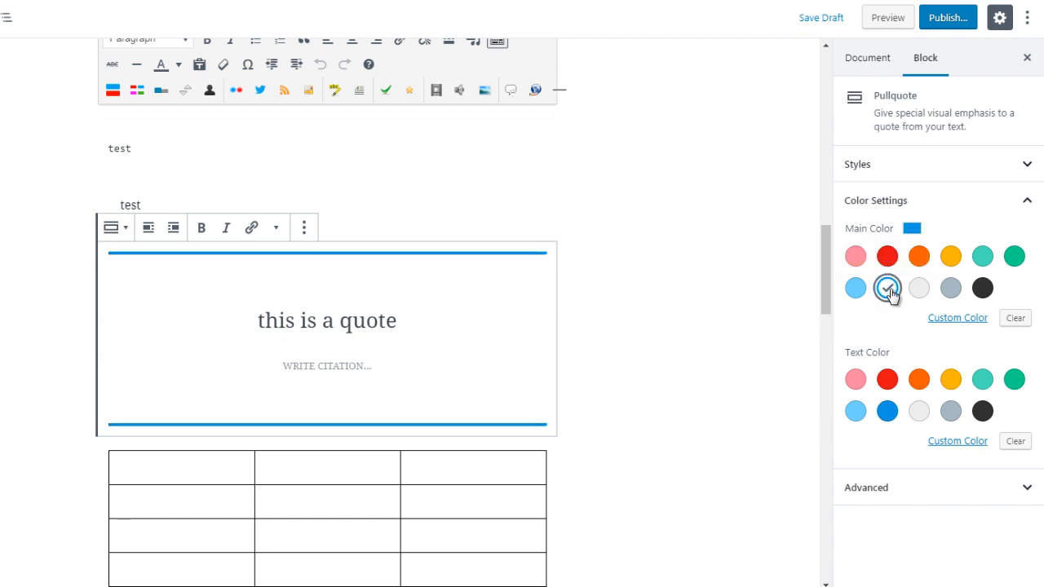
click(984, 298)
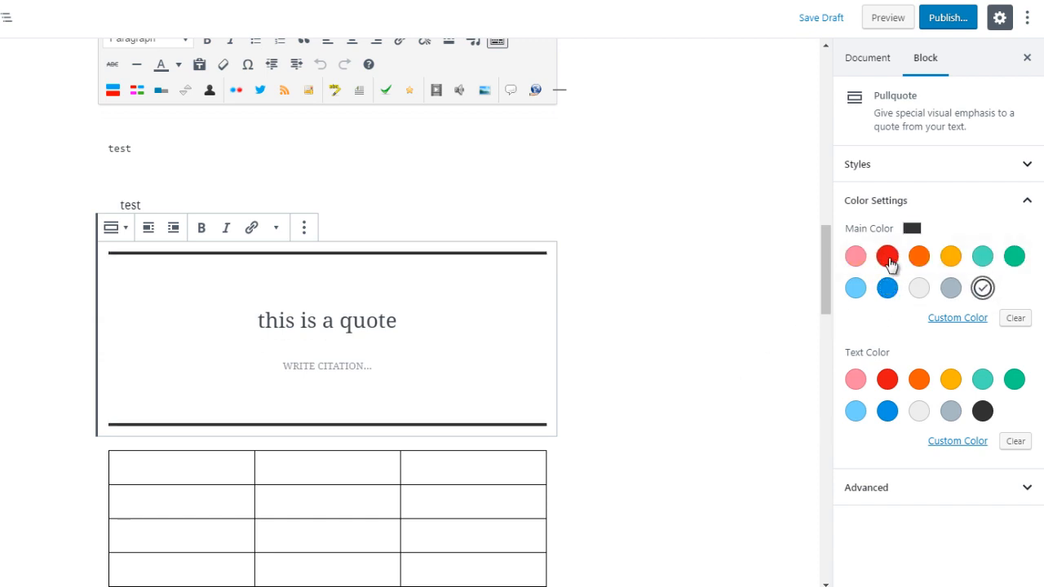
click(888, 258)
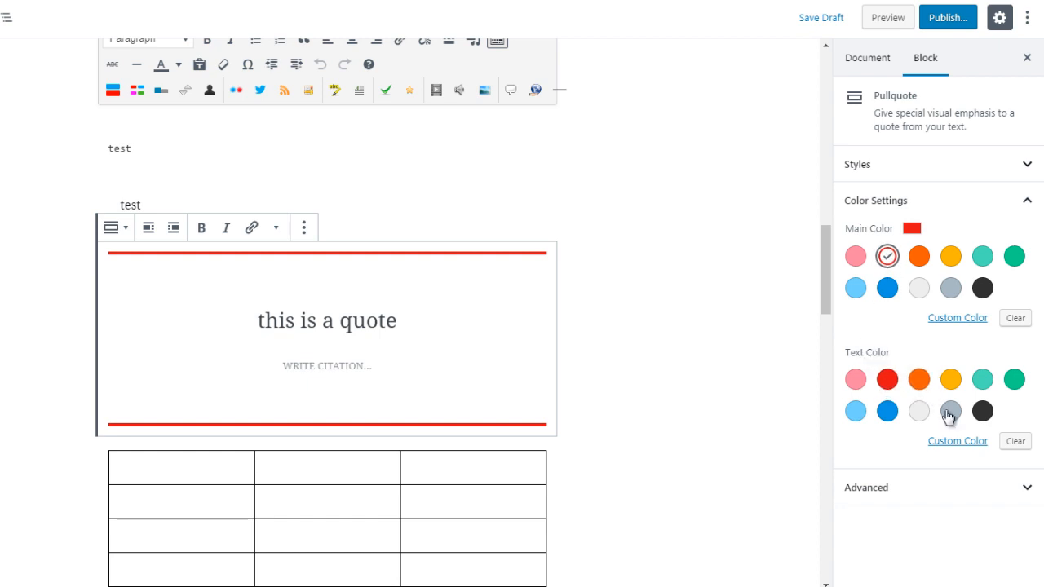
Try black, gray, orange and green as the pullquote's text color
click(983, 412)
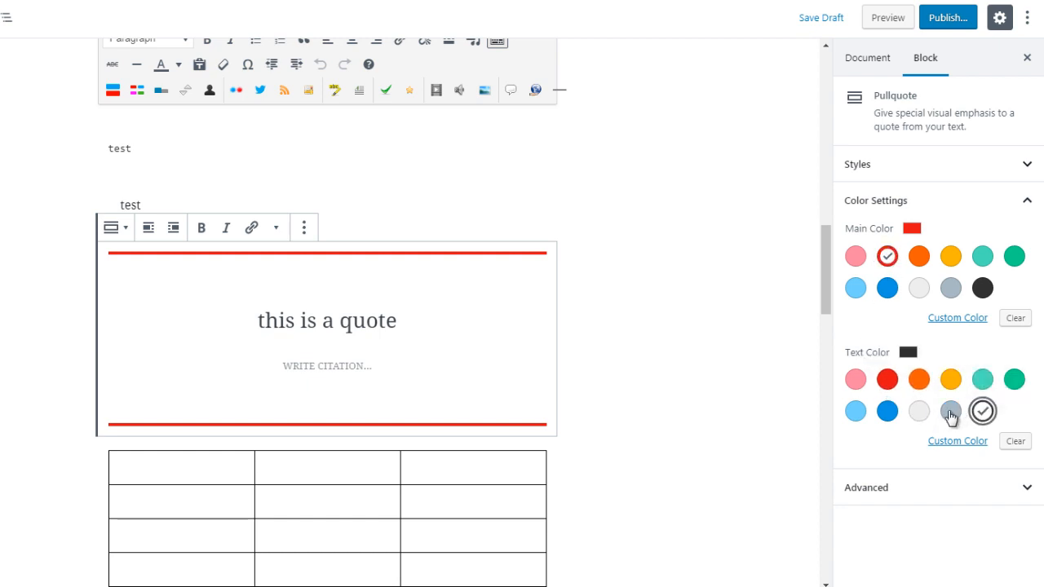
click(950, 414)
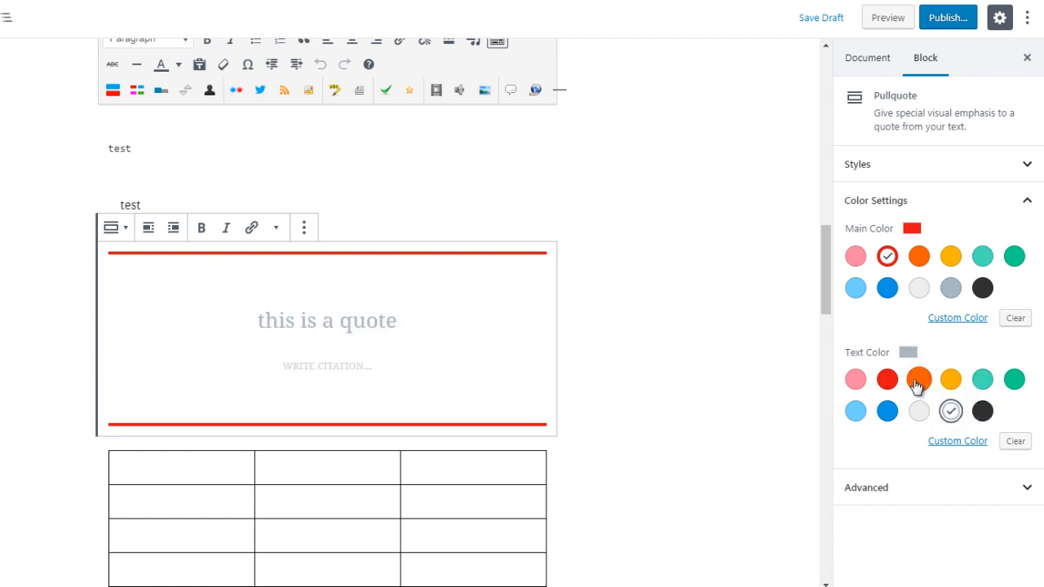
click(917, 387)
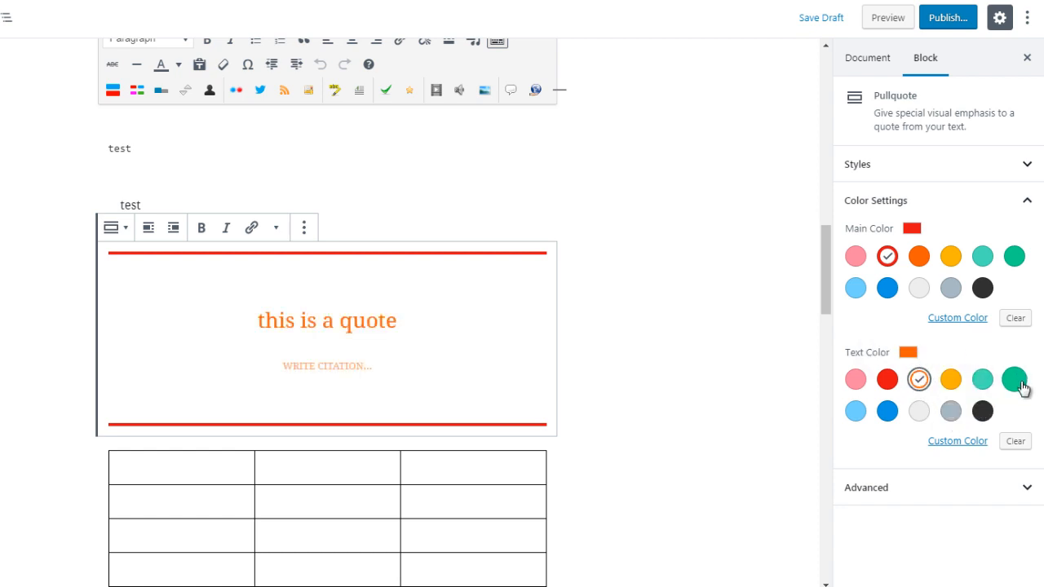
click(1020, 385)
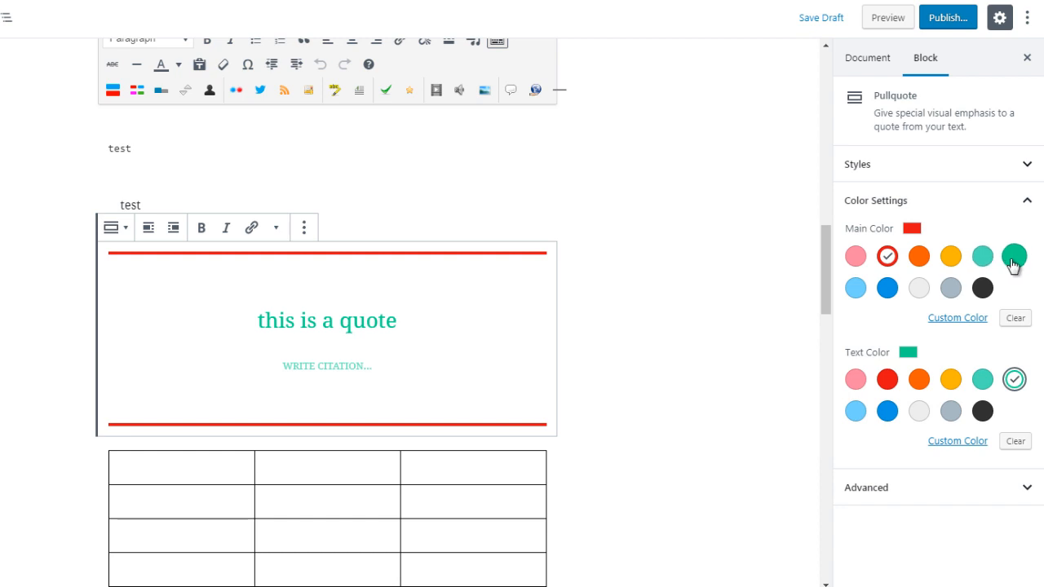
Set the pullquote's main color to green, try red for its text and set the text color to blue
click(1012, 260)
click(889, 383)
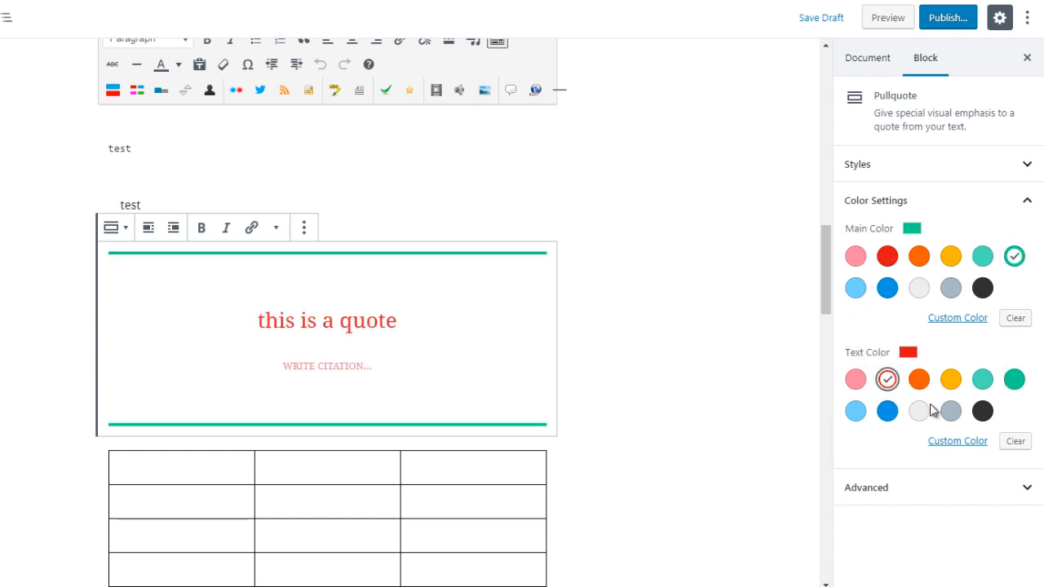
click(886, 411)
drag(826, 247, 828, 266)
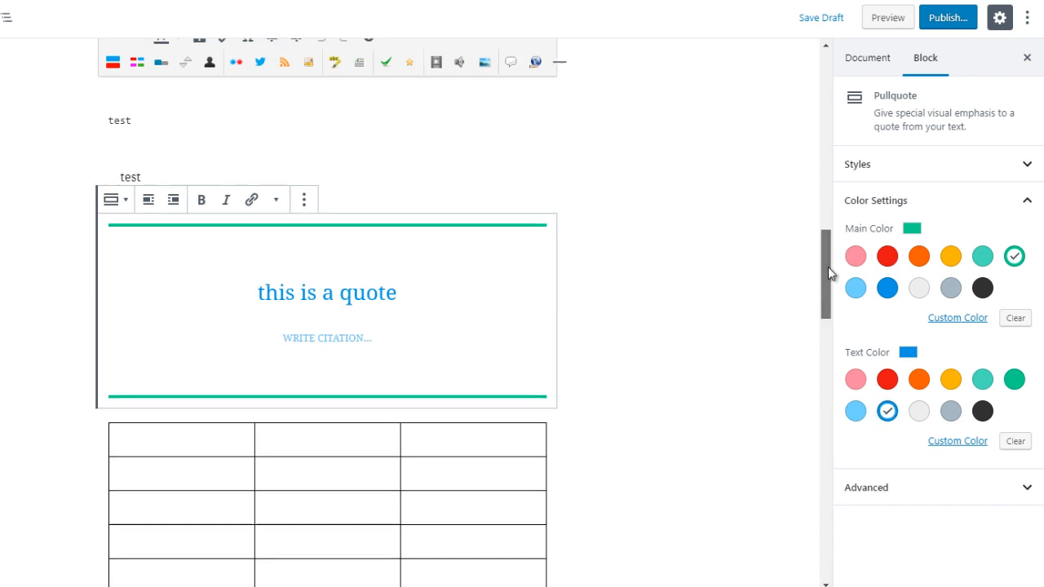